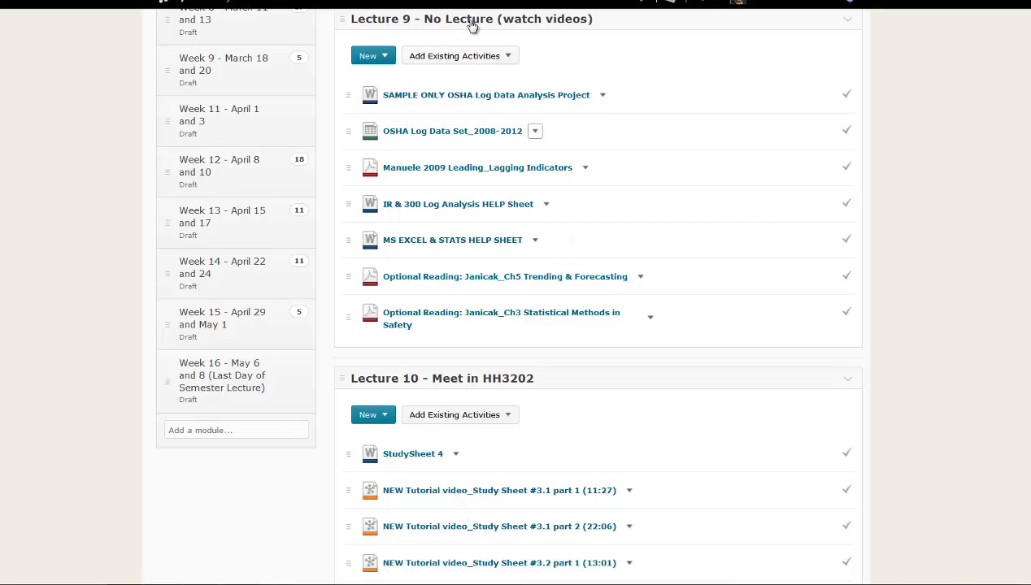
# Step: Look through the Lecture 9 and Lecture 10 materials on the course content page
pyautogui.scroll(1, 561, 187)
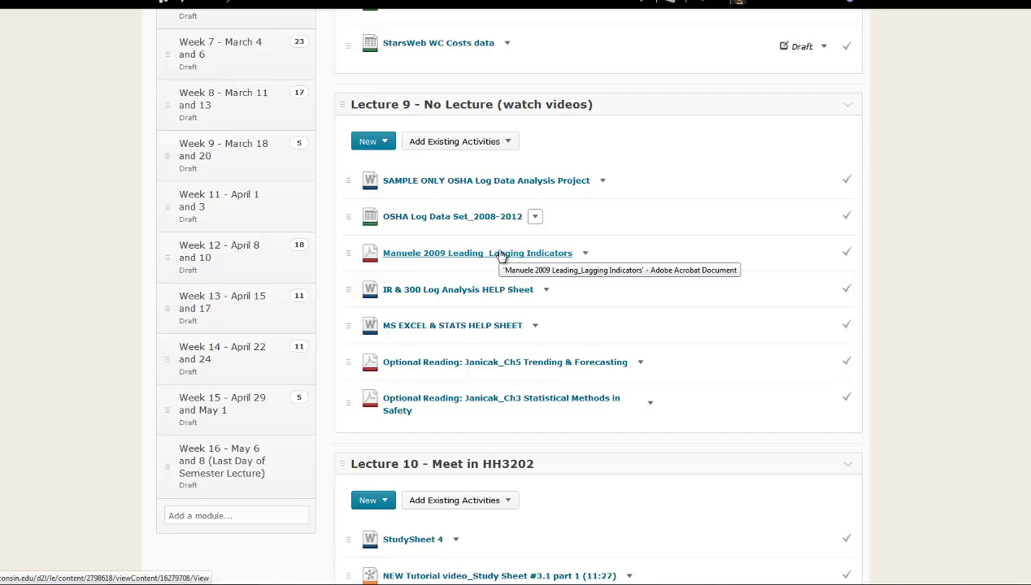
pyautogui.scroll(-6, 654, 269)
pyautogui.scroll(2, 648, 252)
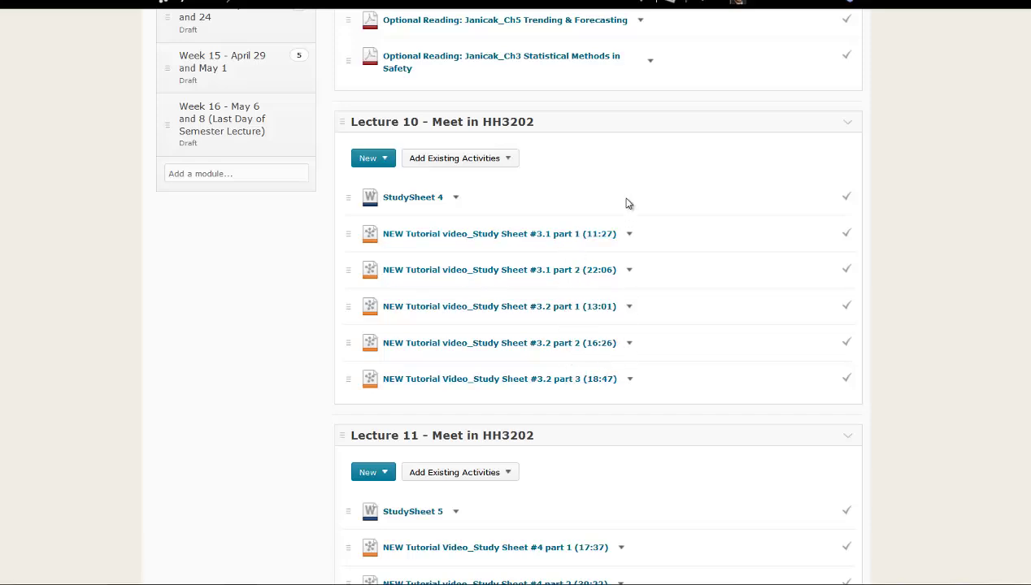
pyautogui.scroll(5, 626, 203)
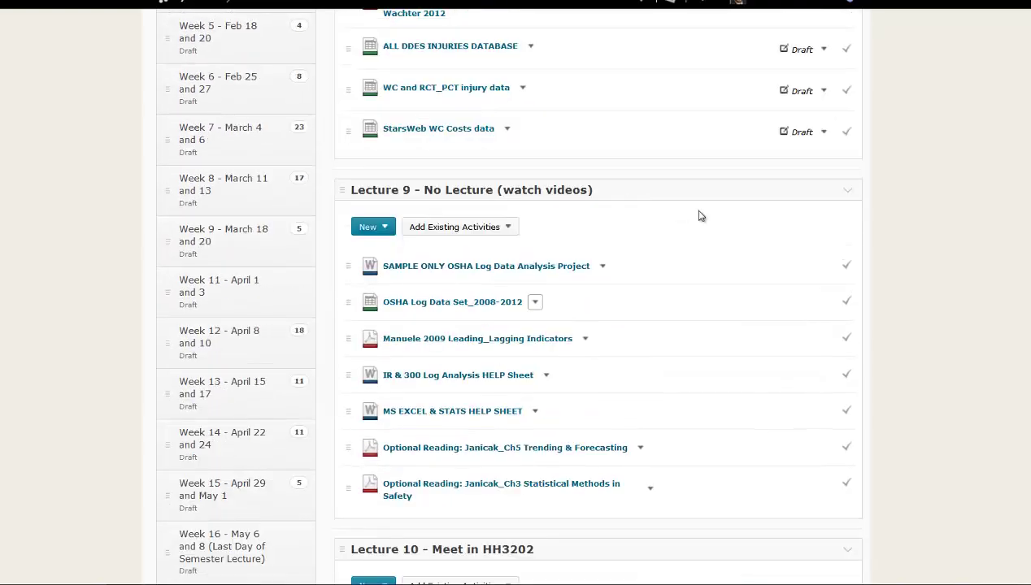
# Step: Switch to the Excel OSHA log and examine the case description columns, from Job Title to Result of injury/illness
pyautogui.hotkey('alt', 'Tab')
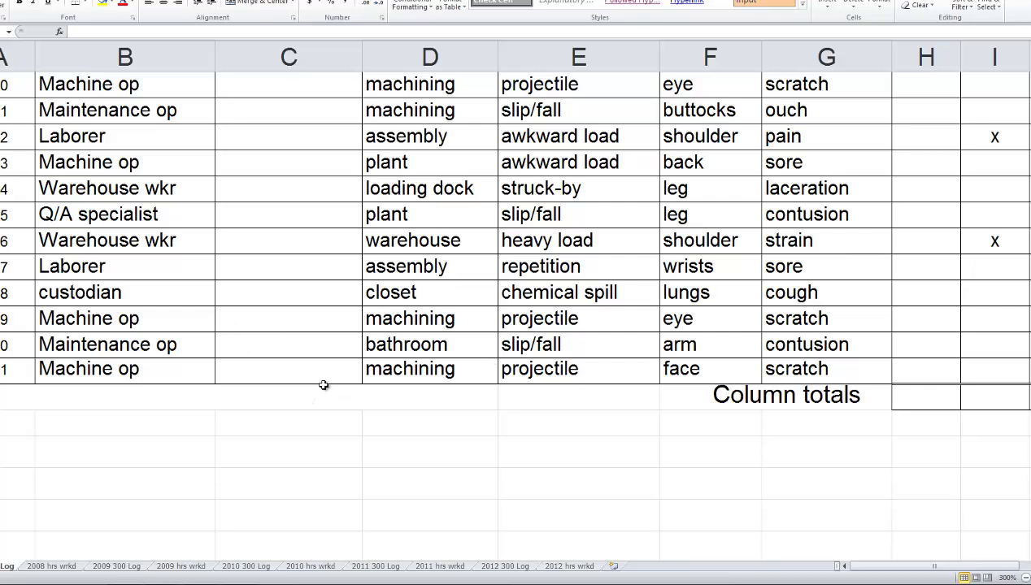
pyautogui.scroll(7, 323, 385)
pyautogui.scroll(-1, 324, 385)
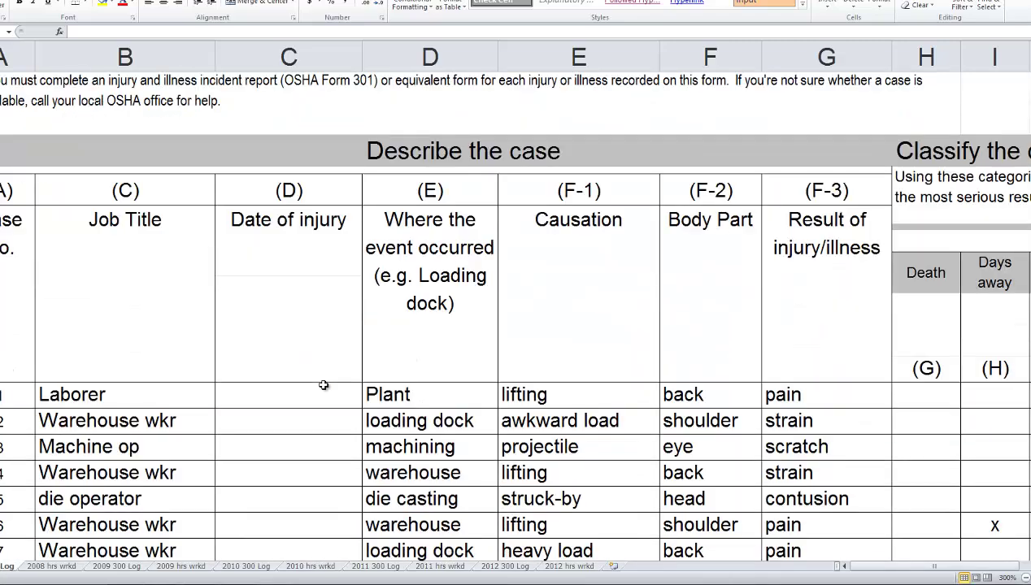
pyautogui.scroll(-1, 324, 386)
pyautogui.scroll(1, 323, 385)
pyautogui.scroll(-3, 324, 386)
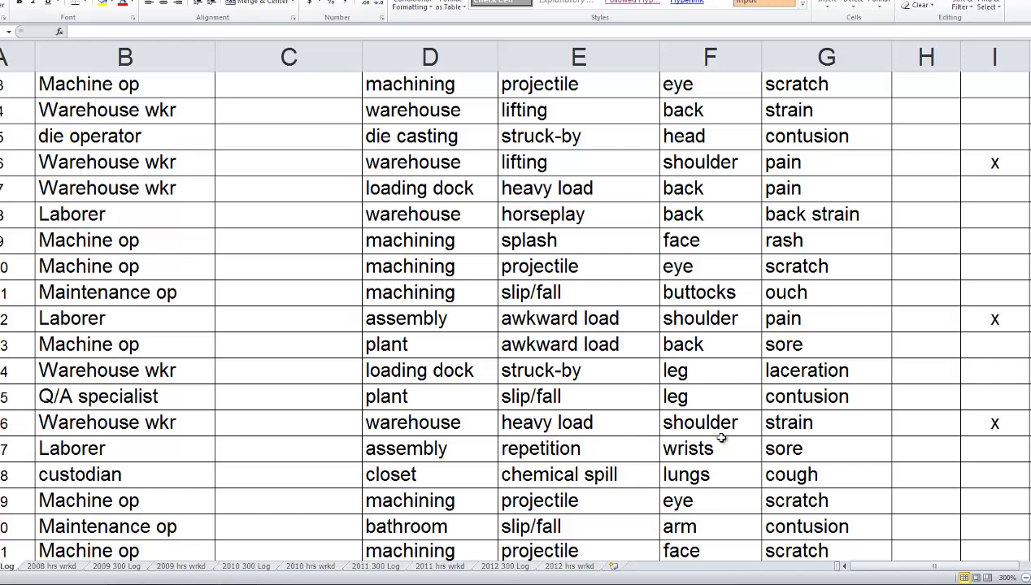
pyautogui.scroll(3, 712, 439)
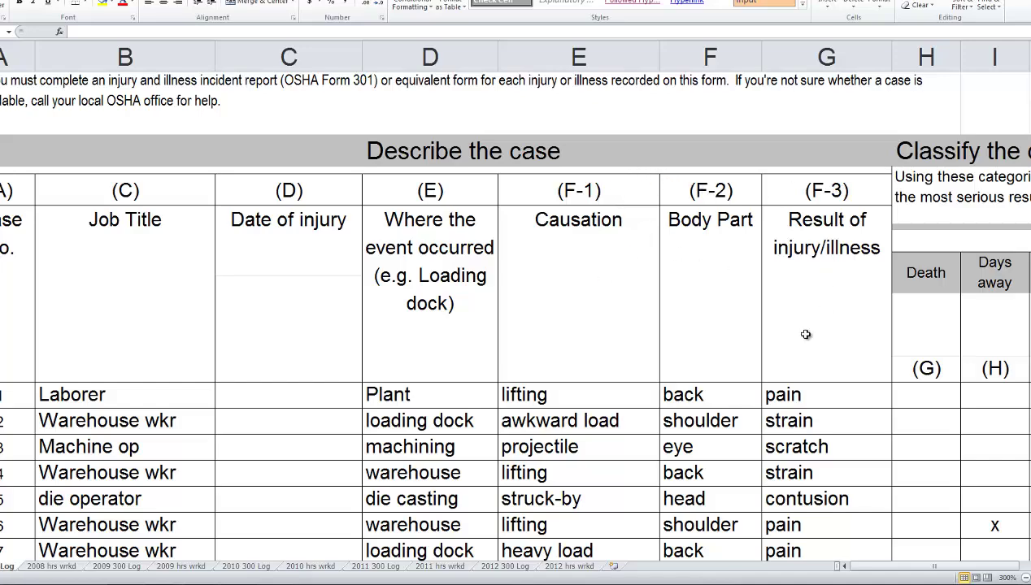
pyautogui.scroll(-3, 798, 334)
# Step: Examine the log's case classification, lost-day and injury-type columns down to the Column totals row
pyautogui.moveTo(850, 566); pyautogui.dragTo(901, 569)
pyautogui.scroll(3, 718, 431)
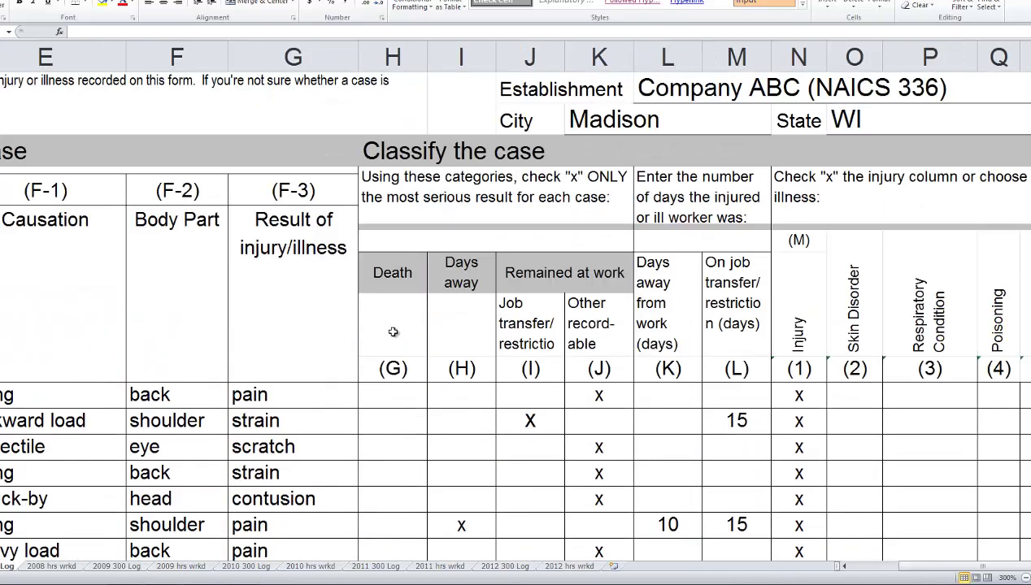
pyautogui.scroll(-2, 606, 362)
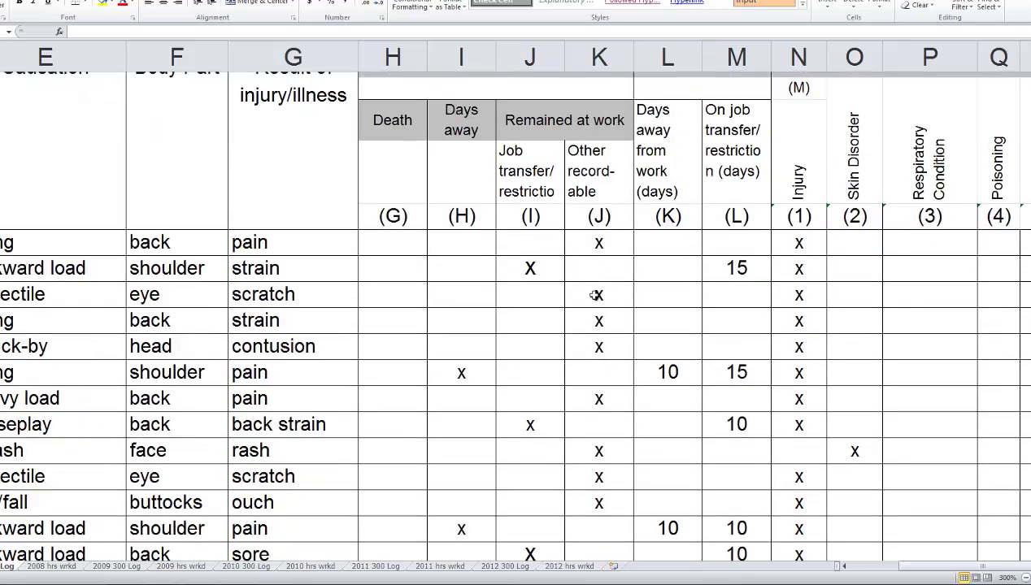
pyautogui.scroll(-1, 594, 316)
pyautogui.scroll(-4, 536, 361)
pyautogui.scroll(5, 539, 361)
pyautogui.scroll(-1, 552, 377)
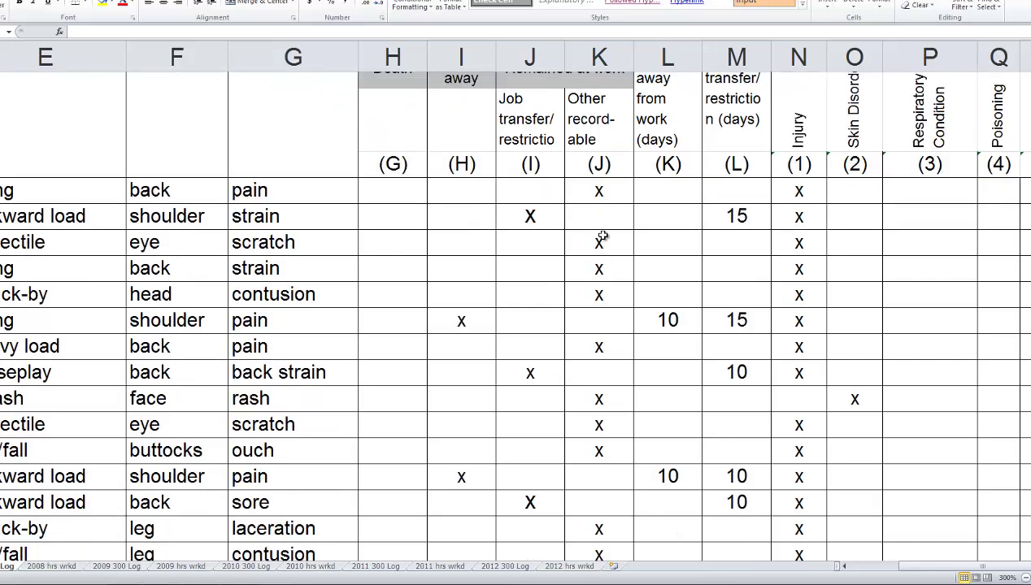
pyautogui.scroll(-3, 584, 395)
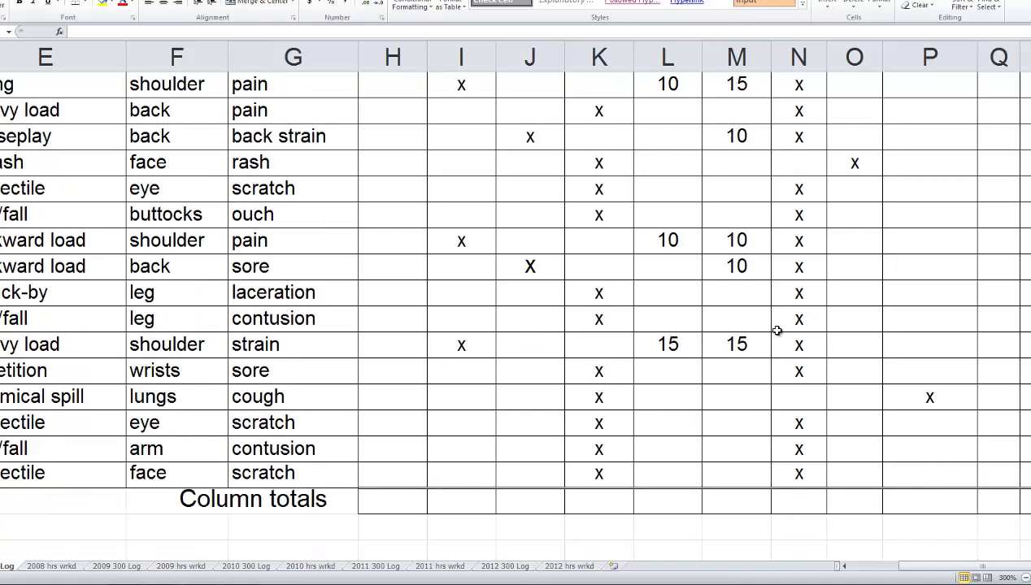
pyautogui.scroll(2, 783, 340)
pyautogui.scroll(-4, 752, 324)
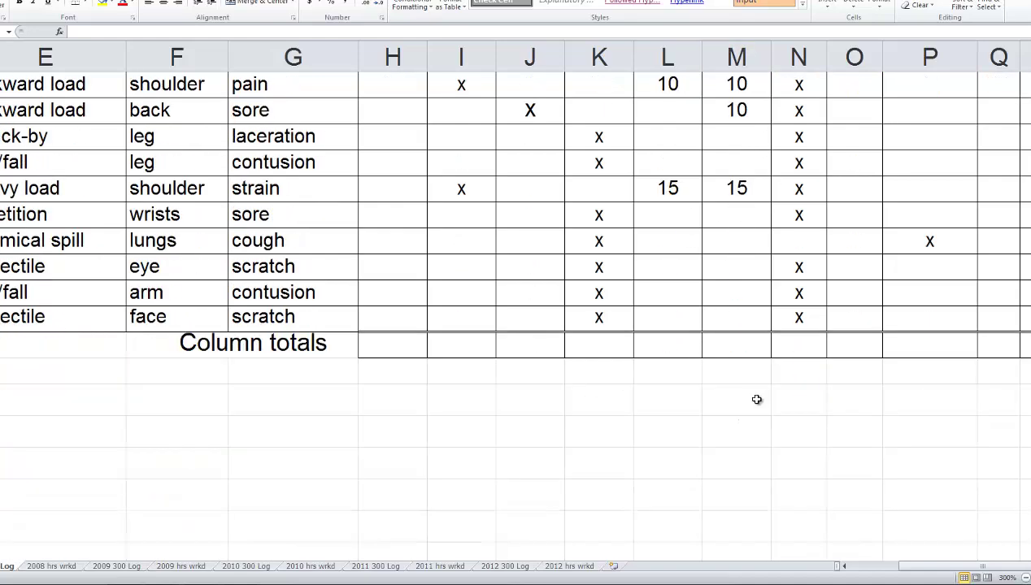
# Step: In the Column totals row, count the "x" marks in the Death column with a COUNTIF formula over H20:H40
pyautogui.click(404, 346)
pyautogui.write('=')
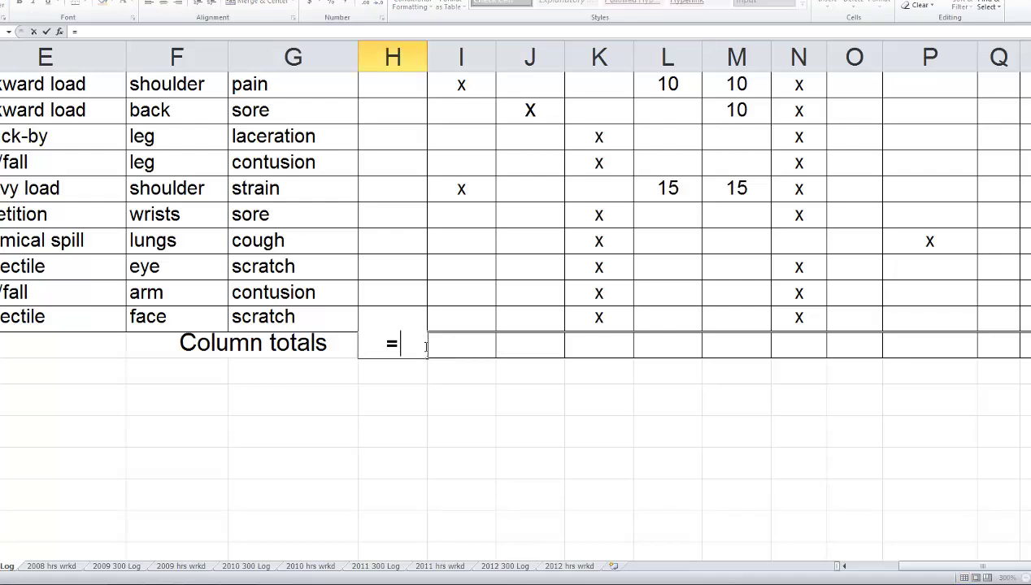
pyautogui.write('countif(h20:h40')
pyautogui.scroll(5, 427, 345)
pyautogui.scroll(-5, 427, 345)
pyautogui.write(',"x"')
pyautogui.press('Return')
# Step: Fill the Death column's COUNTIF total across columns I to K of the Column totals row
pyautogui.click(396, 342)
pyautogui.moveTo(458, 356); pyautogui.dragTo(601, 351)
pyautogui.click(618, 348)
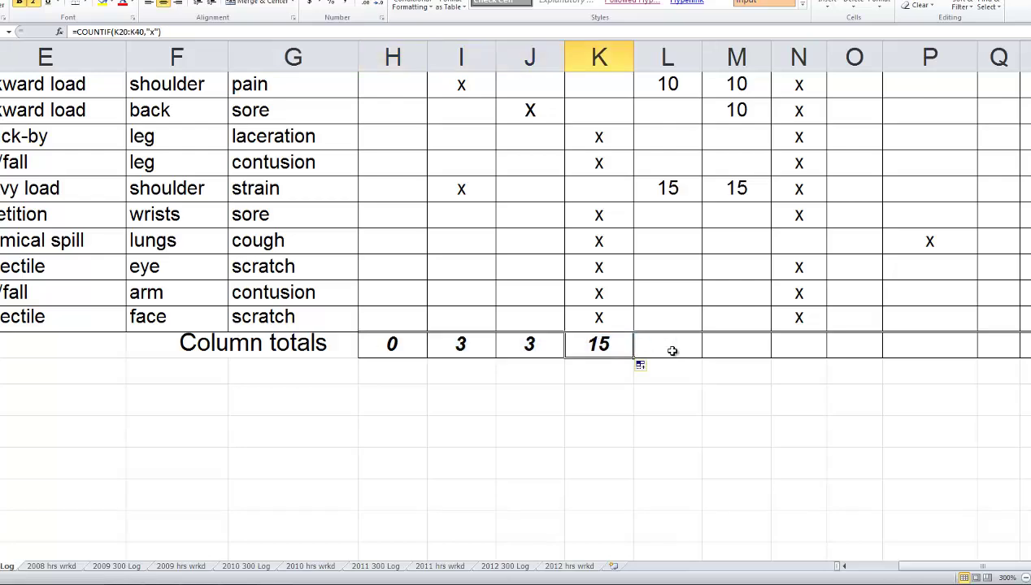
# Step: Copy column K's COUNTIF total to column N and fill it across through column S
pyautogui.hotkey('ctrl', 'c')
pyautogui.click(800, 345)
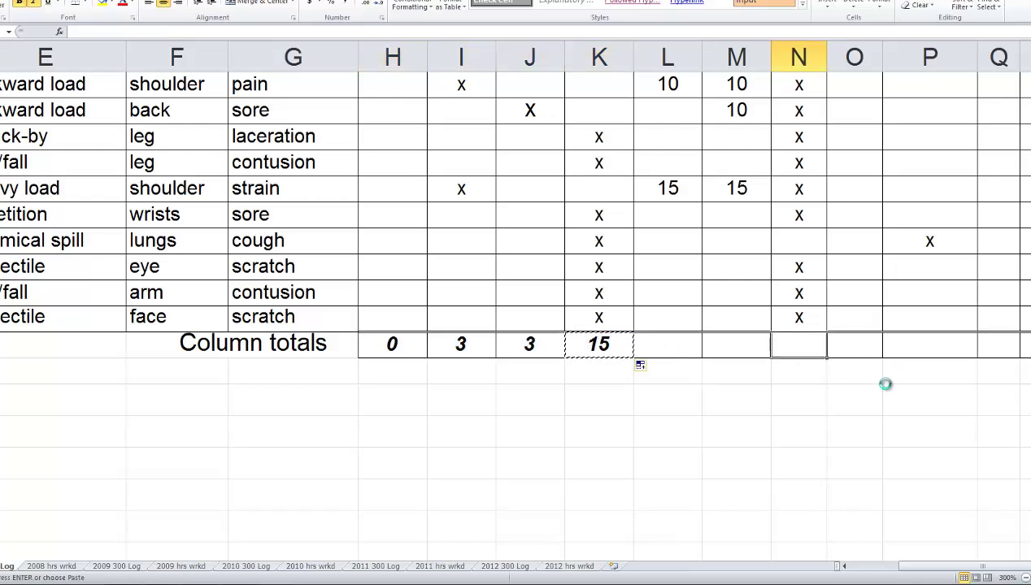
pyautogui.hotkey('ctrl', 'v')
pyautogui.moveTo(826, 356); pyautogui.dragTo(935, 358)
pyautogui.click(768, 463)
# Step: Total the days away in column L with =SUM(L20:L40) and extend the formula to column M
pyautogui.click(522, 349)
pyautogui.write('=sum(')
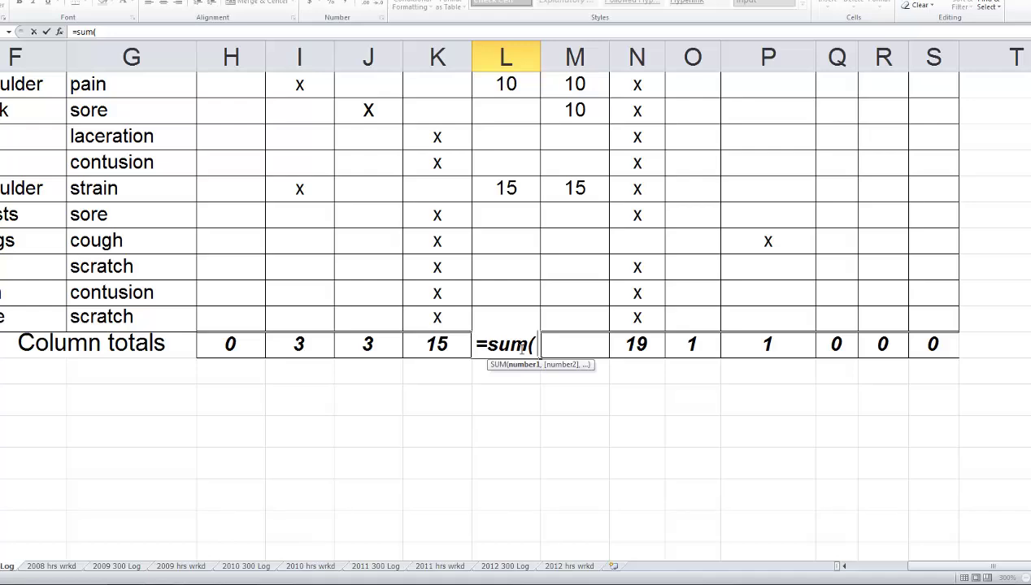
pyautogui.write('l20:l')
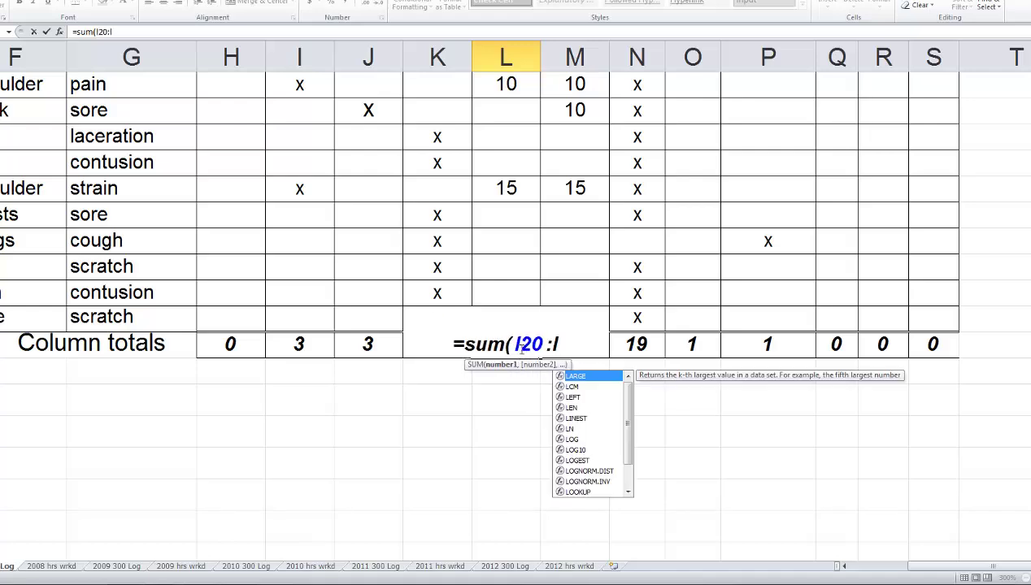
pyautogui.write('40')
pyautogui.press('Return')
pyautogui.click(520, 345)
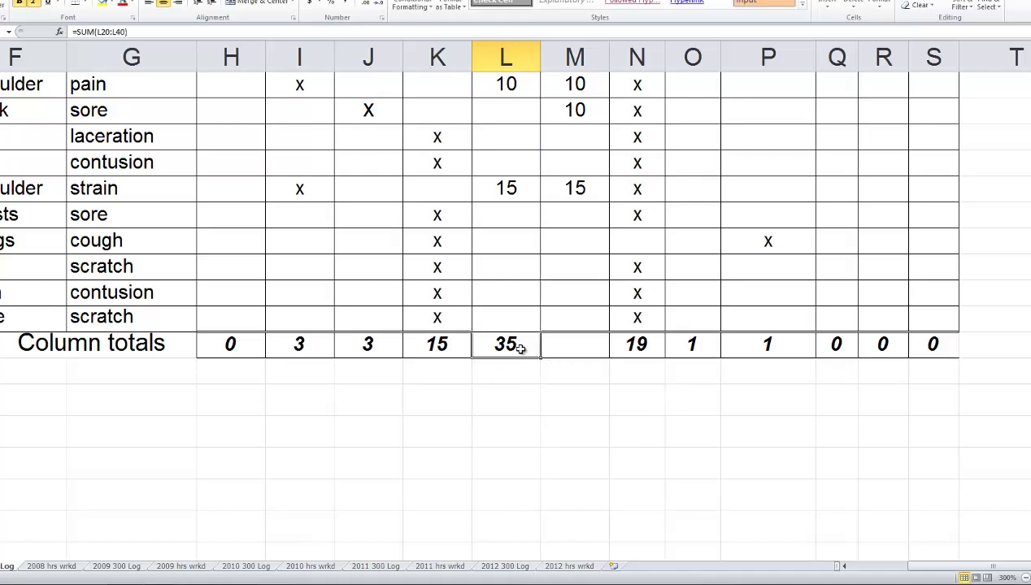
pyautogui.moveTo(540, 358); pyautogui.dragTo(576, 356)
pyautogui.click(543, 391)
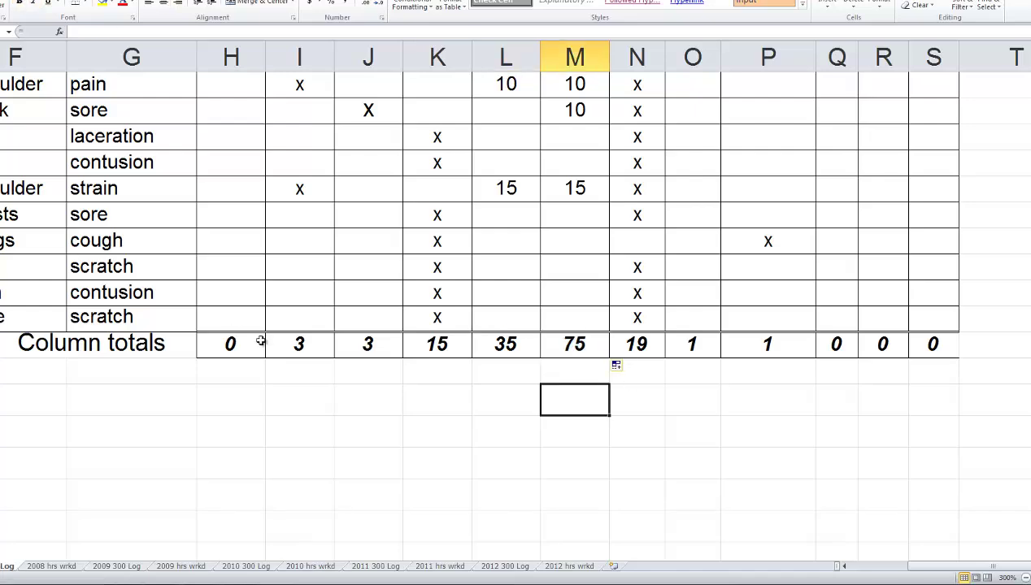
# Step: Enter the note "things to remember: CNTL+C = copy; CNRL+X=cut; CNRL+V=Paste" in column H, two rows beneath the Column totals
pyautogui.click(241, 398)
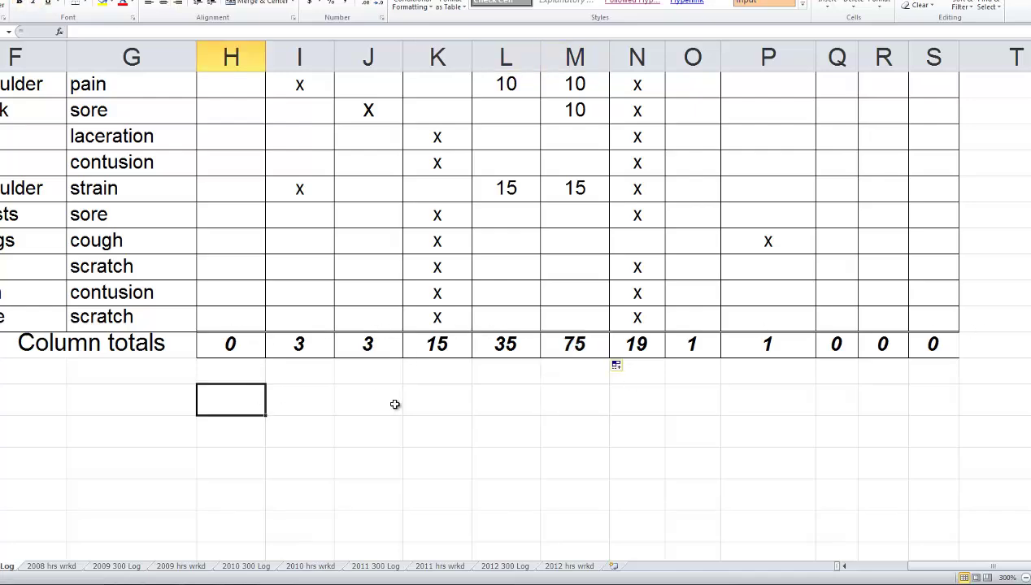
pyautogui.scroll(-2, 450, 405)
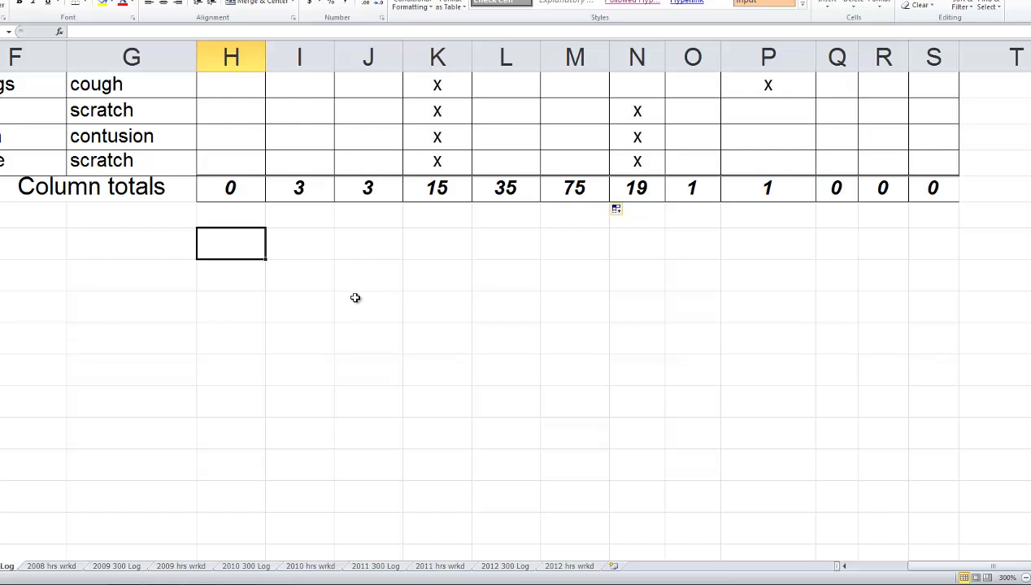
pyautogui.write('things to remov')
pyautogui.press('BackSpace')
pyautogui.press('BackSpace')
pyautogui.write('ember:')
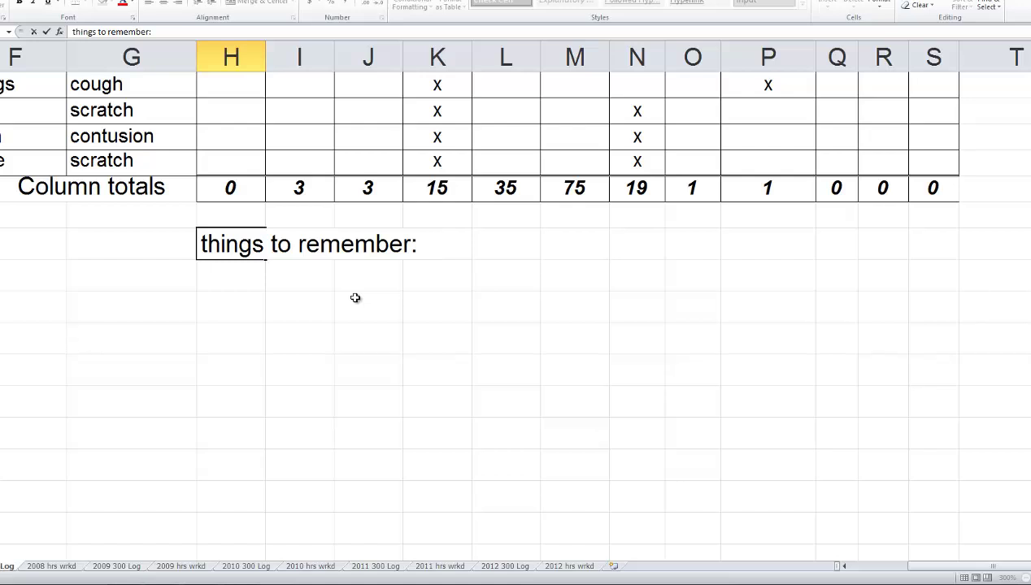
pyautogui.write('CNTL+')
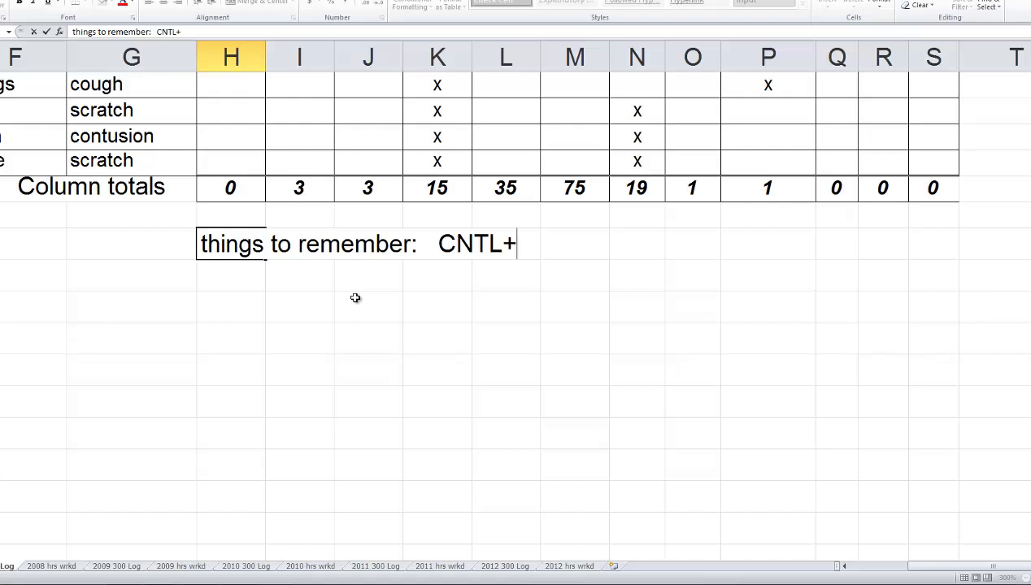
pyautogui.write('C = copy')
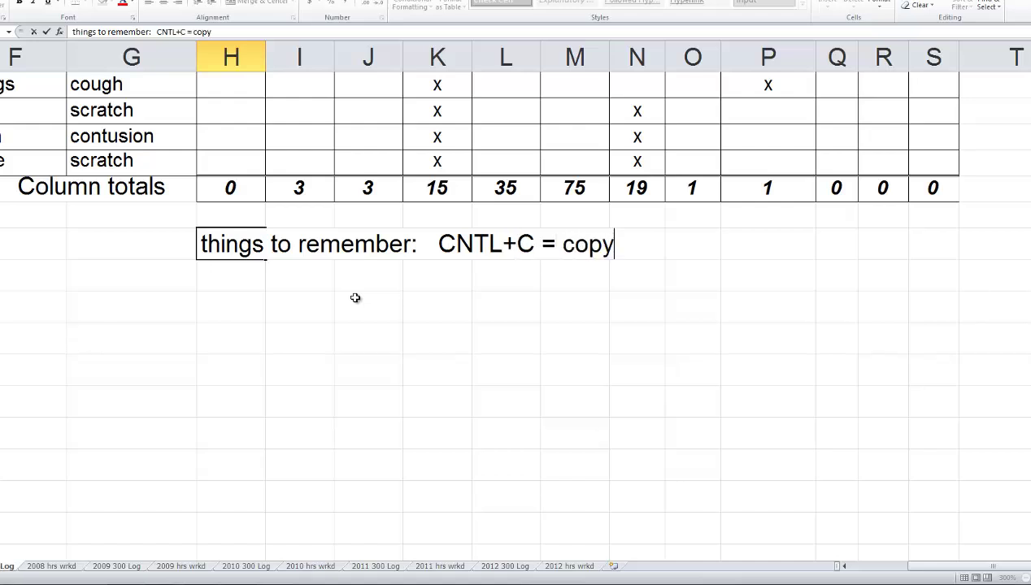
pyautogui.write('; CNRL')
pyautogui.press('BackSpace')
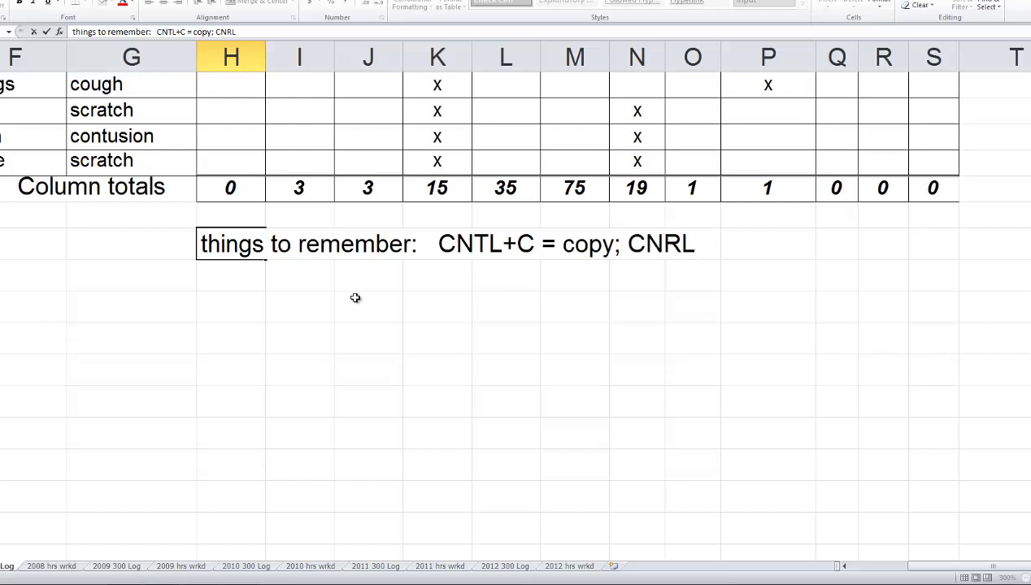
pyautogui.write('+X=cu')
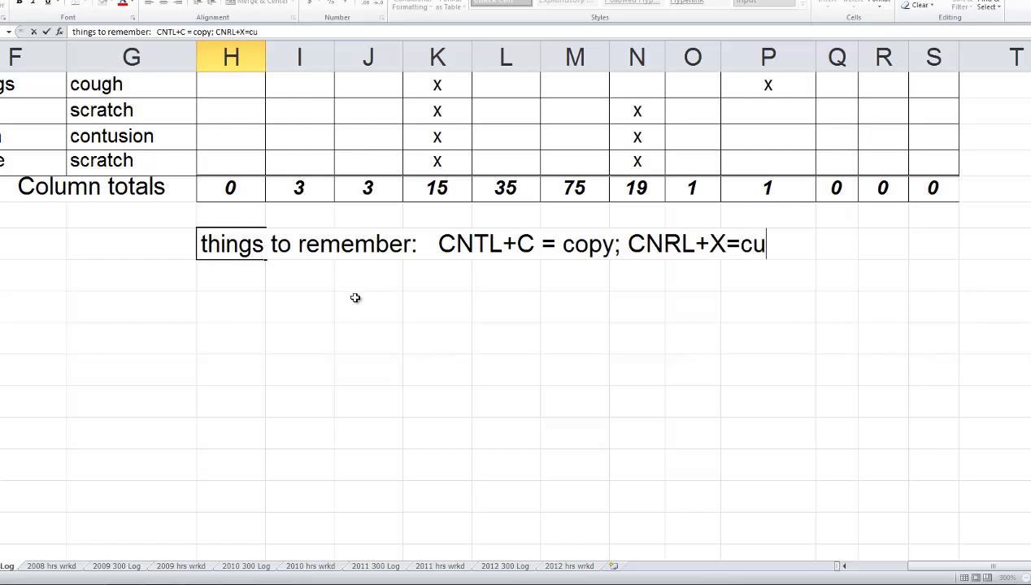
pyautogui.write('t; CNRL')
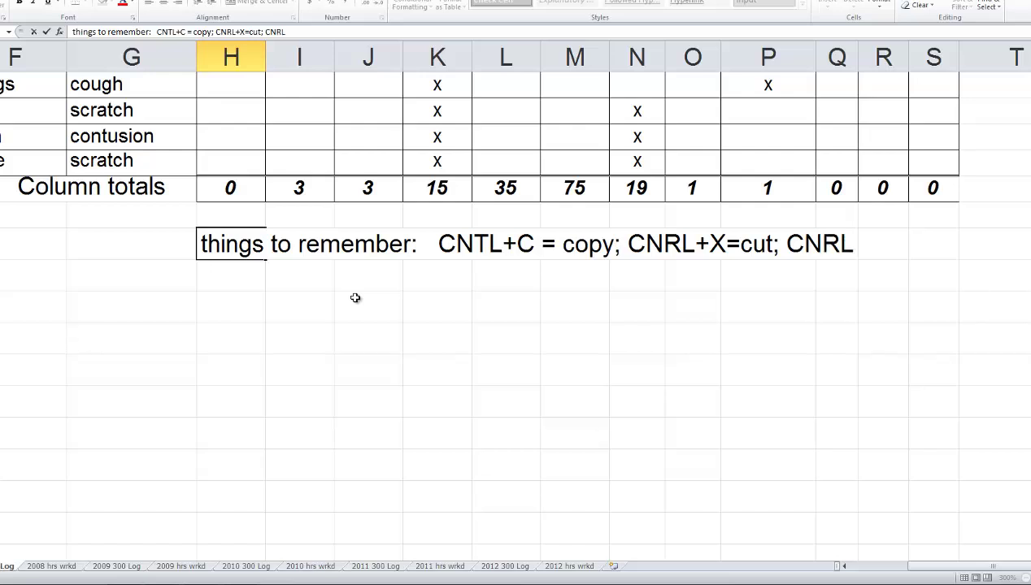
pyautogui.write('+V=Paste')
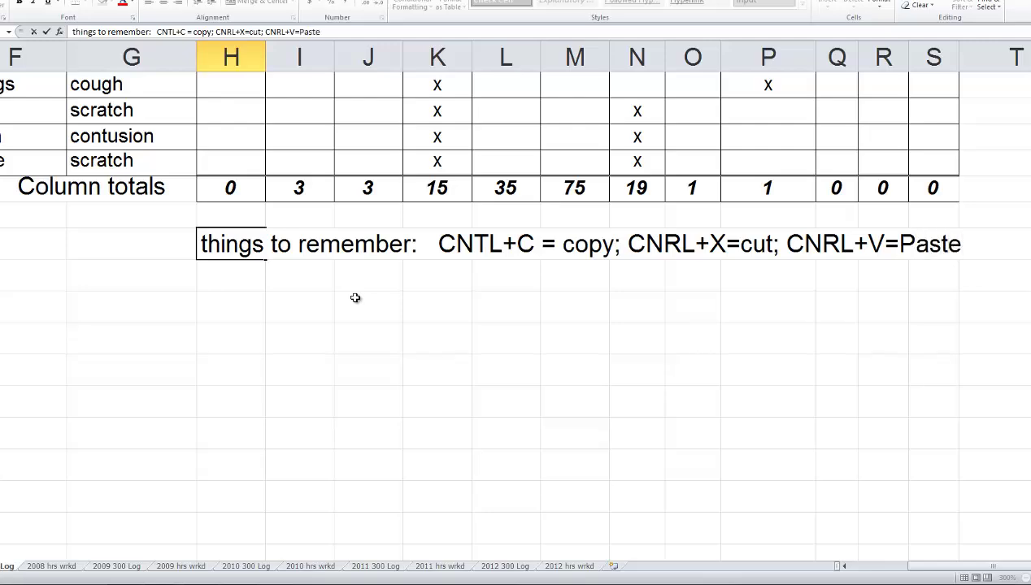
pyautogui.press('Return')
# Step: Add a second note line, "CNTL+Z=undo, and CNTL+Y=repeat", in column K directly beneath the first note
pyautogui.press('Right')
pyautogui.press('Right')
pyautogui.press('Right')
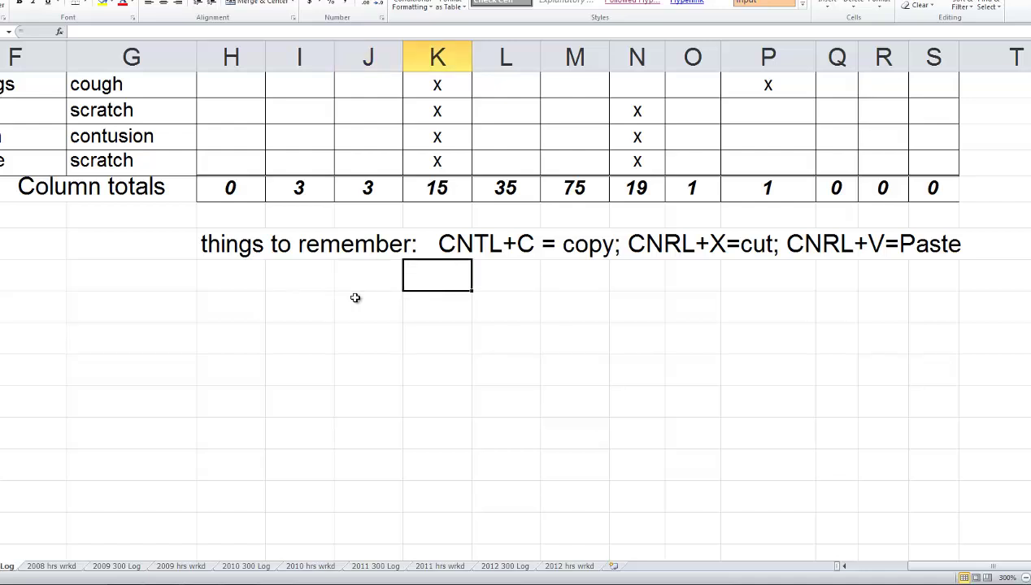
pyautogui.write('CNRT')
pyautogui.press('BackSpace')
pyautogui.press('BackSpace')
pyautogui.press('BackSpace')
pyautogui.write('NTL')
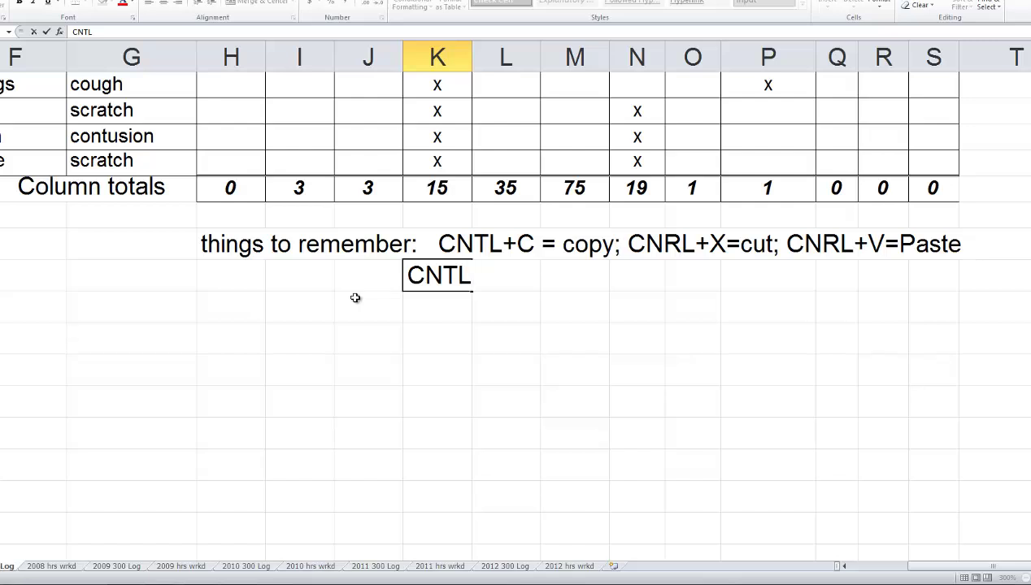
pyautogui.write('+')
pyautogui.write('Z=undo, and')
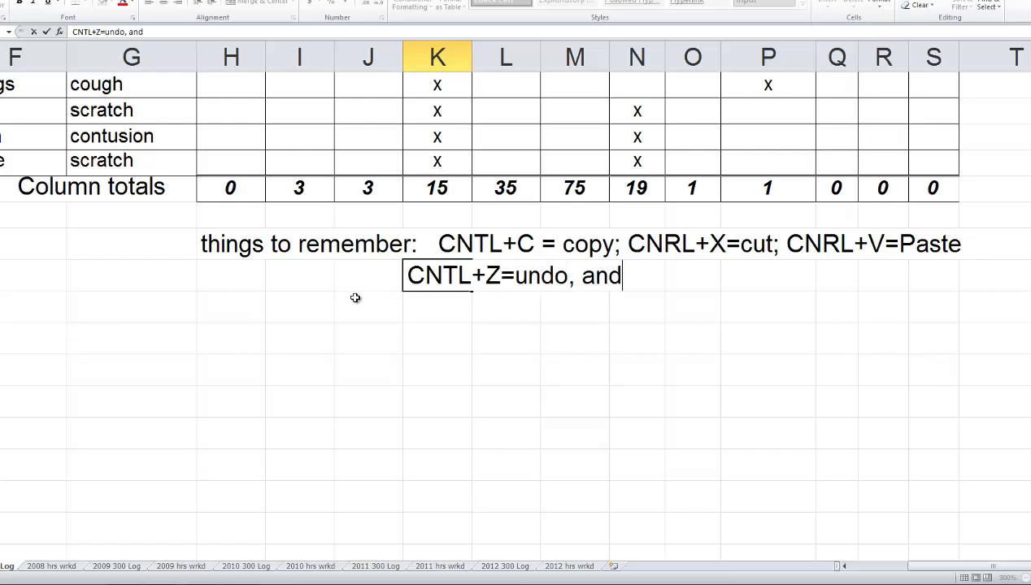
pyautogui.write(' CNT')
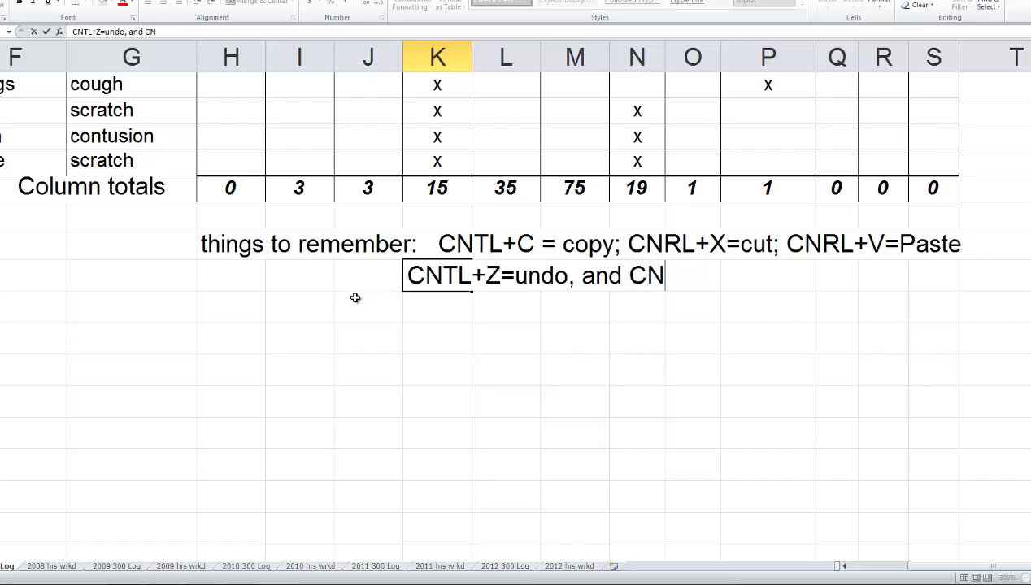
pyautogui.write('L+Y=')
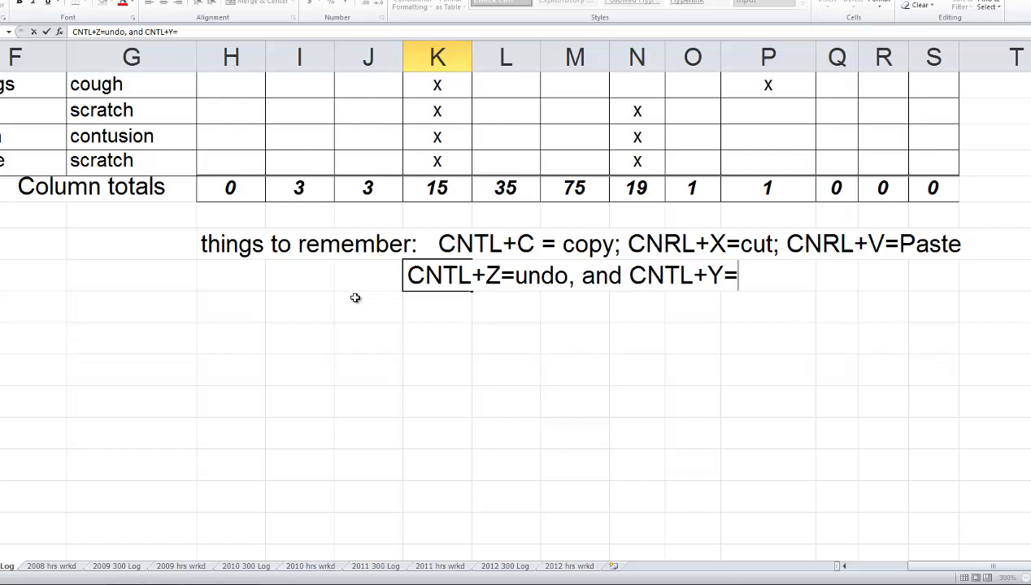
pyautogui.write('repeat')
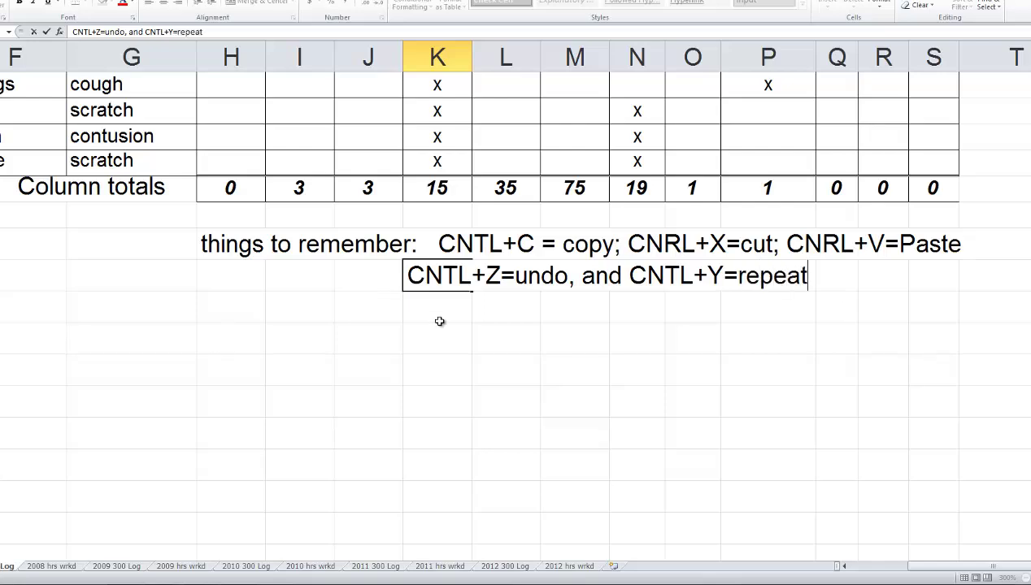
pyautogui.click(505, 402)
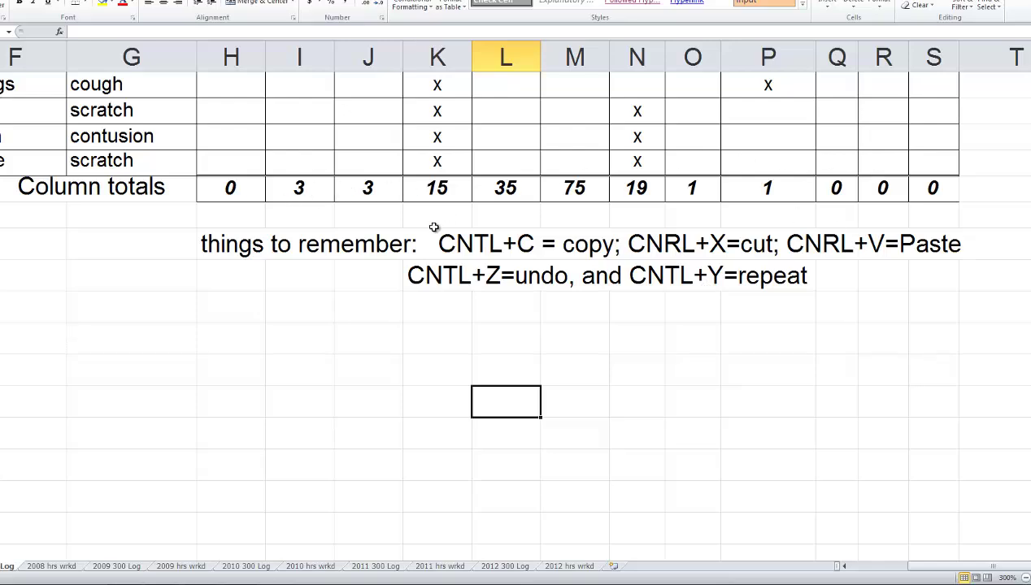
pyautogui.click(311, 195)
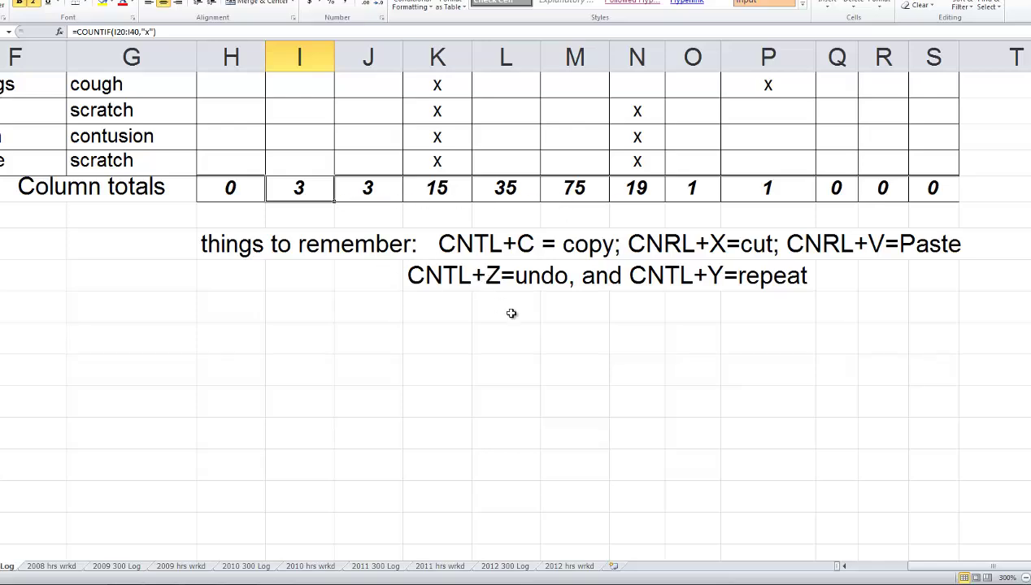
pyautogui.click(532, 329)
pyautogui.click(313, 192)
pyautogui.click(547, 326)
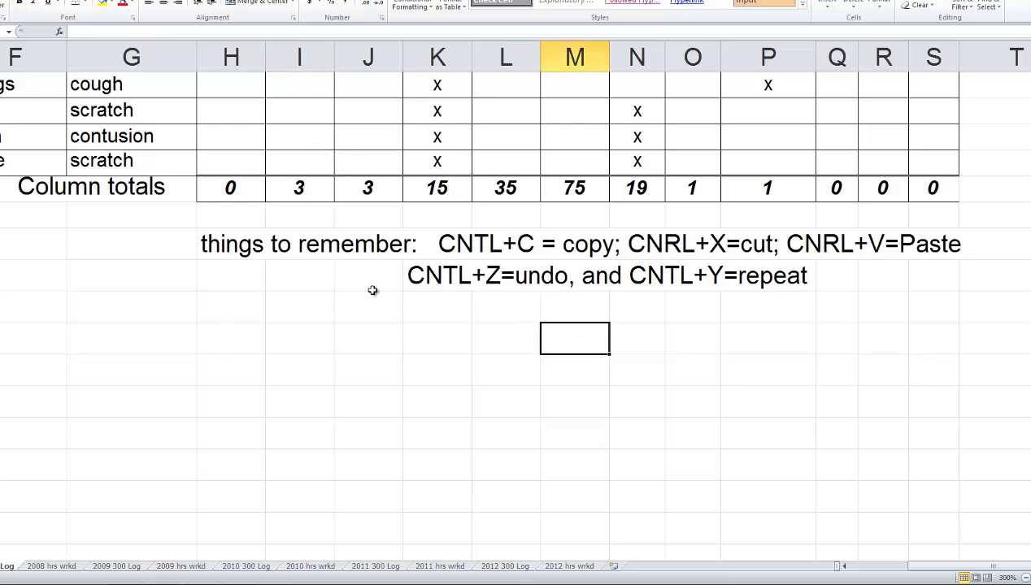
# Step: Restore the workbook window to a smaller size showing the row numbers, and enter the text "H45" in cell H45
pyautogui.click(236, 307)
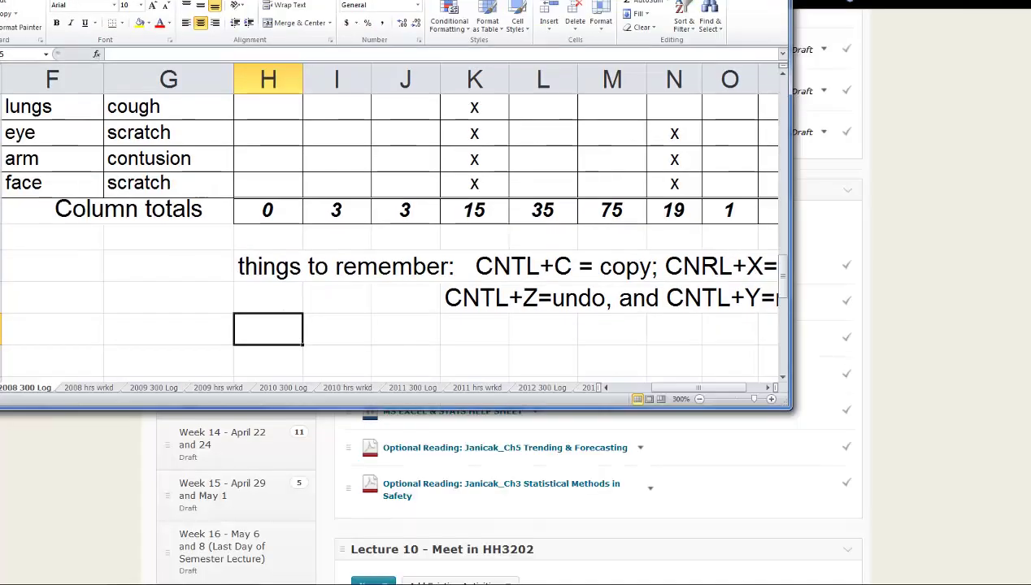
pyautogui.moveTo(467, 1); pyautogui.dragTo(639, 29)
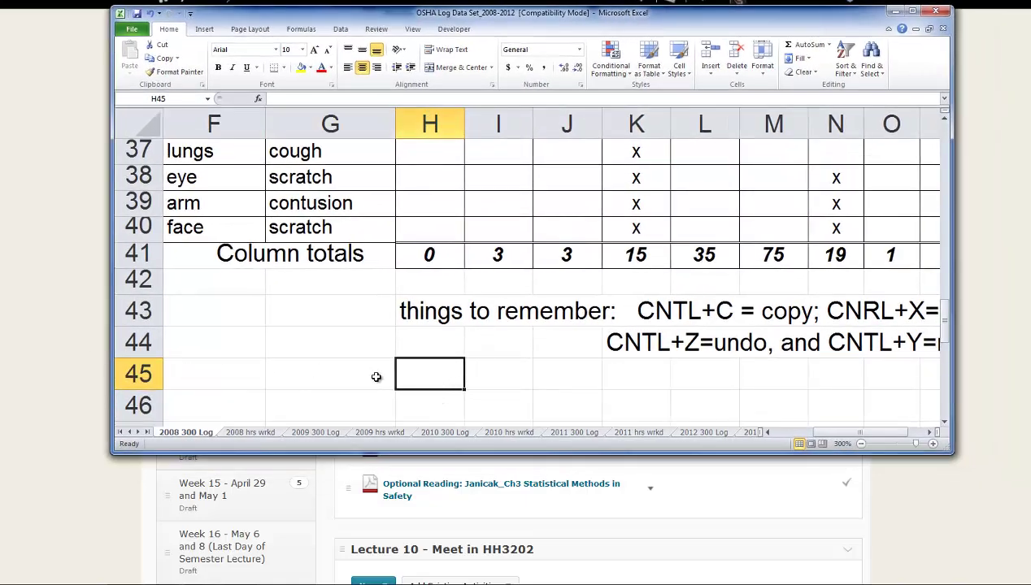
pyautogui.write('H')
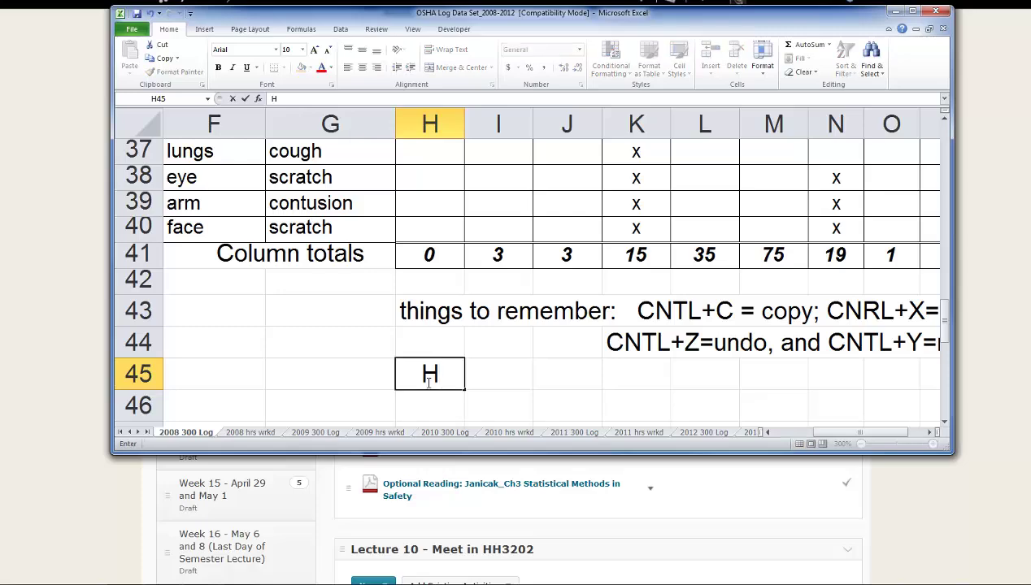
pyautogui.write('45')
pyautogui.press('Return')
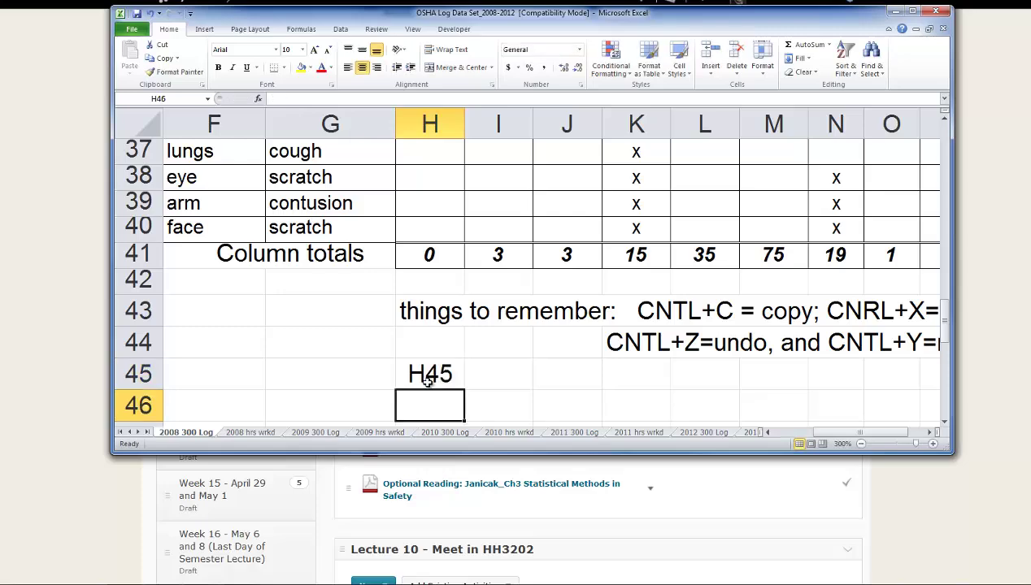
# Step: Enter the formula =H45 in cell J48 to reference the label cell
pyautogui.scroll(-2, 454, 359)
pyautogui.click(581, 311)
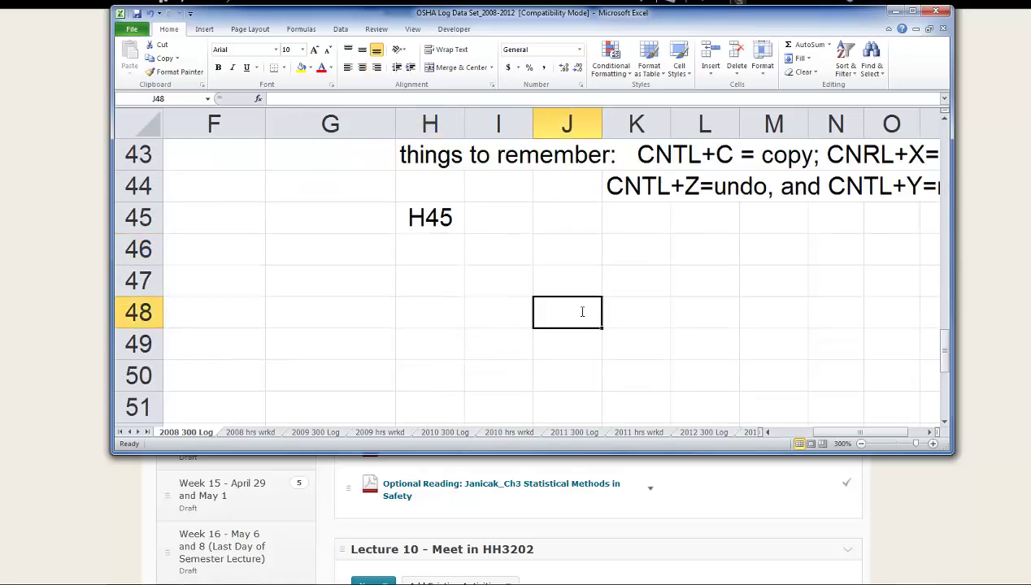
pyautogui.write('=')
pyautogui.click(437, 215)
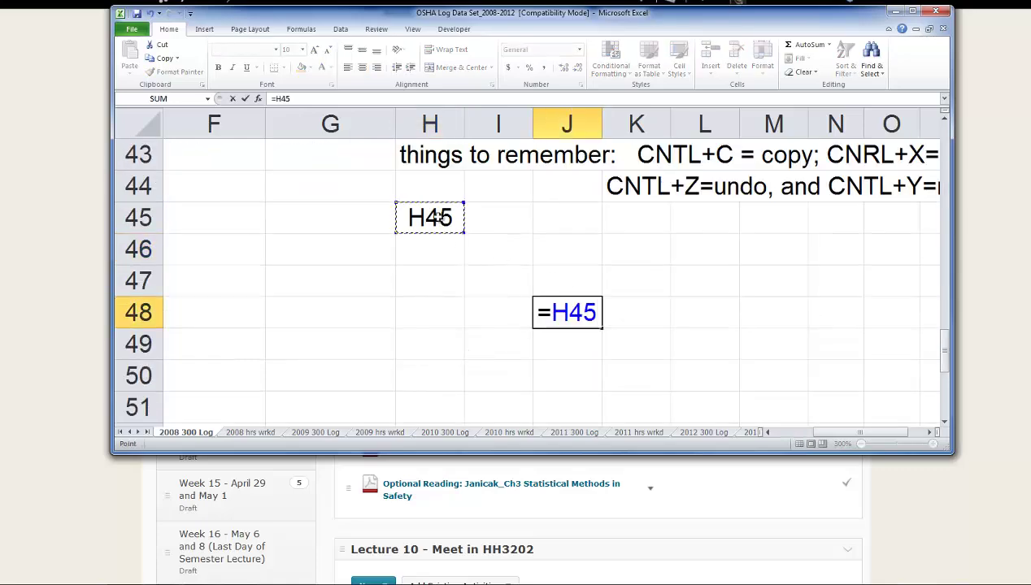
pyautogui.press('Return')
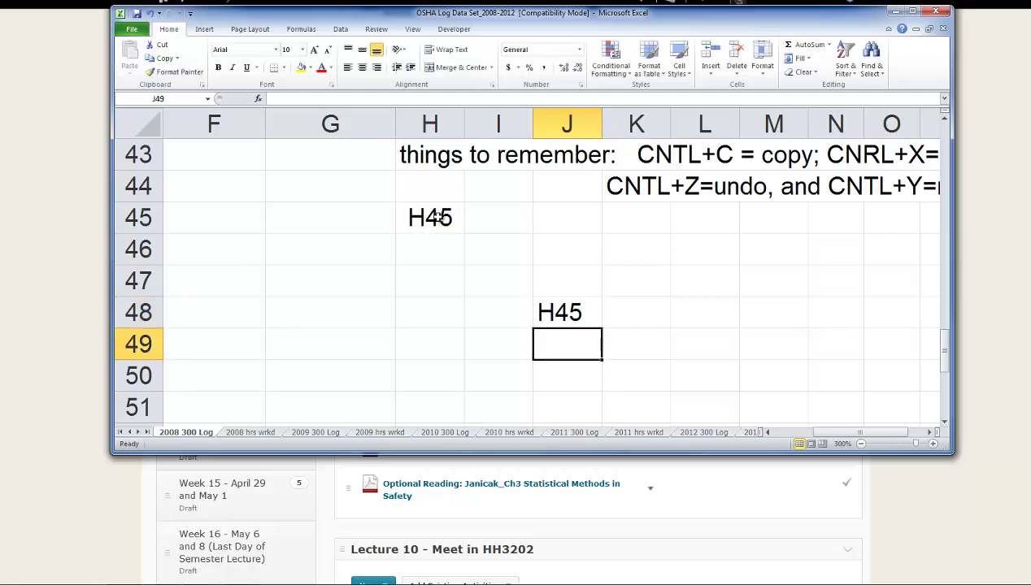
# Step: Clear the demonstration entries from cells J48 and H45
pyautogui.click(588, 314)
pyautogui.press('Delete')
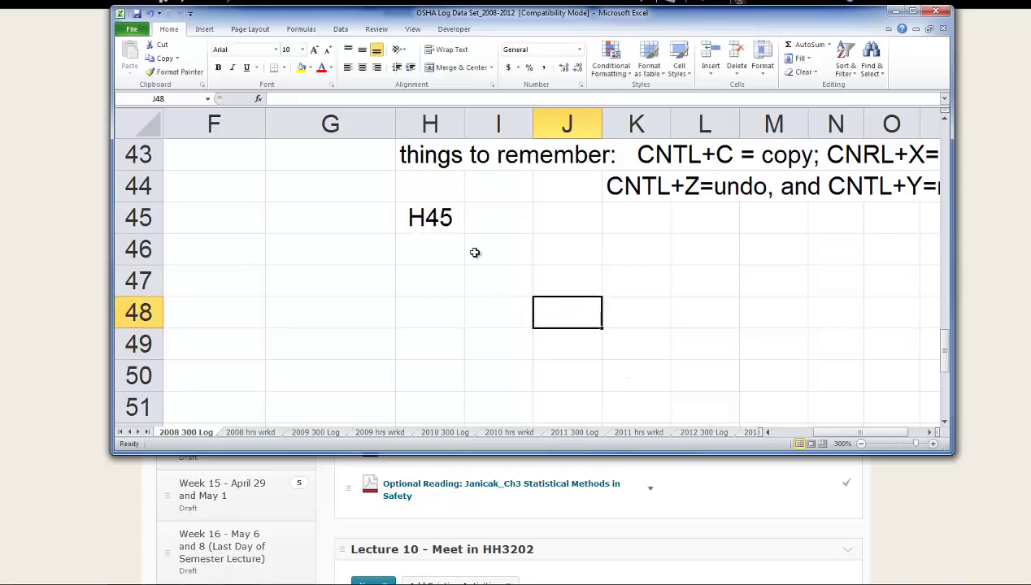
pyautogui.click(430, 217)
pyautogui.press('Delete')
pyautogui.click(687, 283)
pyautogui.scroll(4, 690, 353)
pyautogui.scroll(-3, 690, 355)
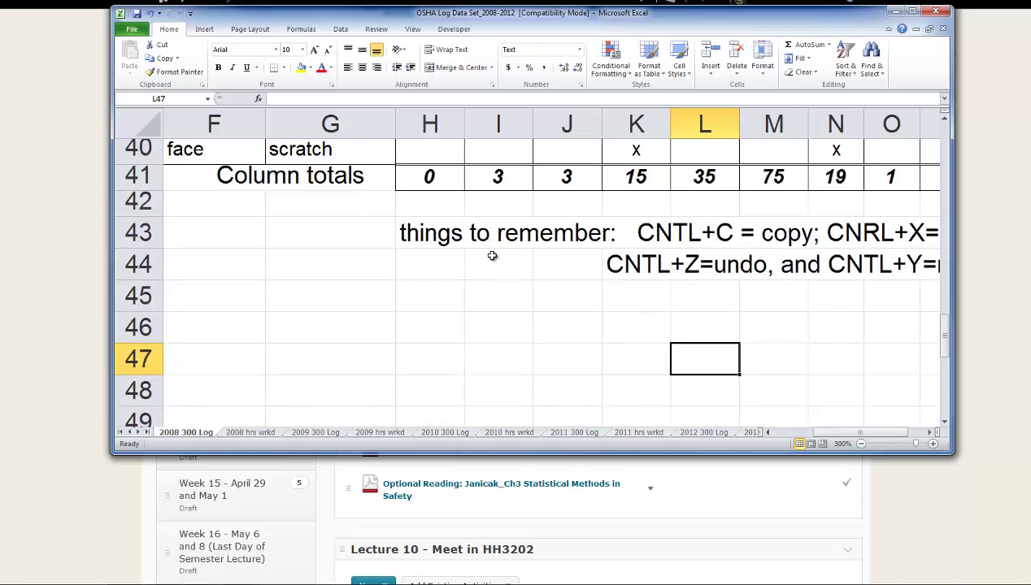
# Step: Copy the "things to remember" note from H43 to H46, and undo the paste
pyautogui.click(435, 234)
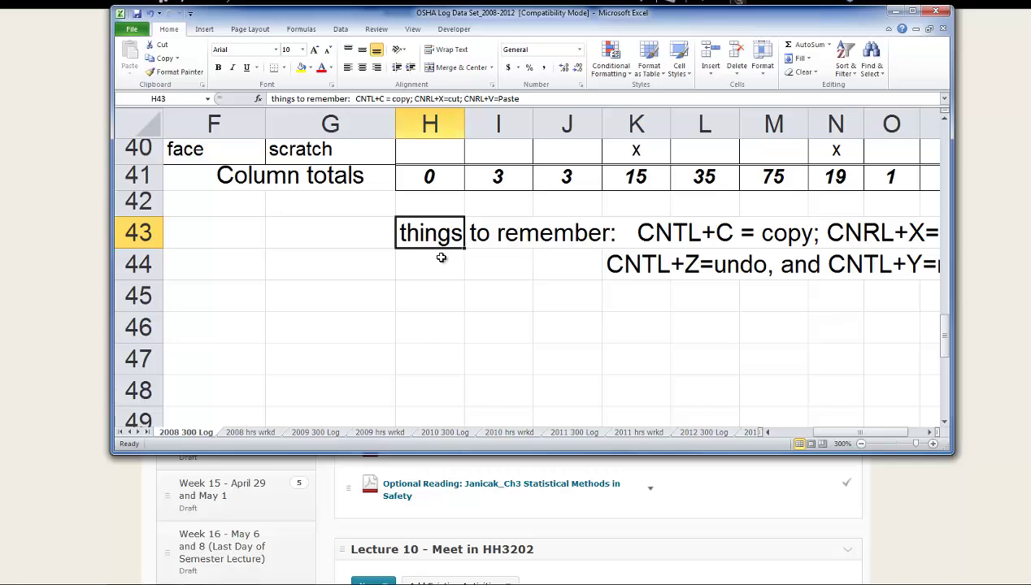
pyautogui.hotkey('ctrl', 'c')
pyautogui.click(448, 329)
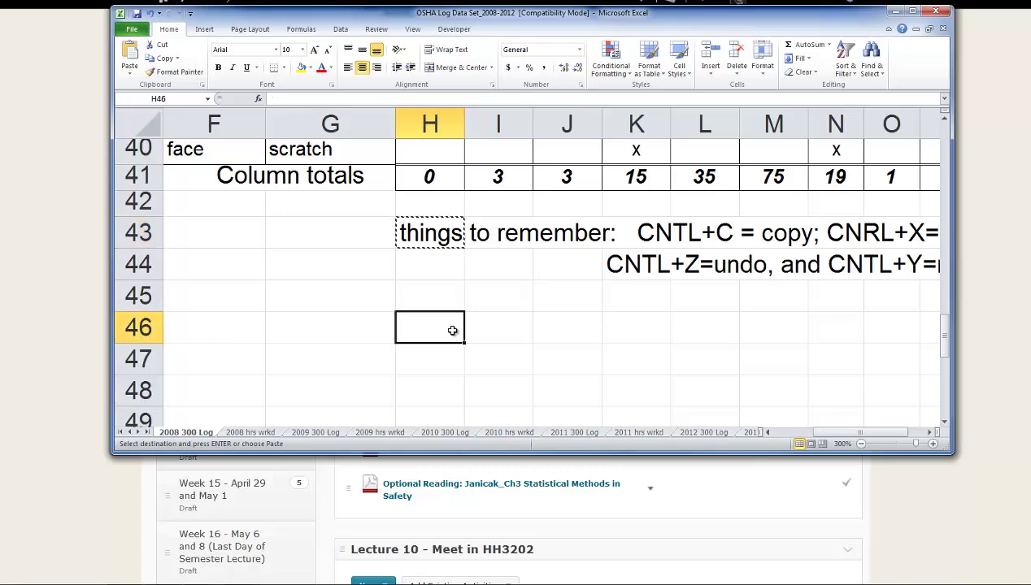
pyautogui.hotkey('ctrl', 'v')
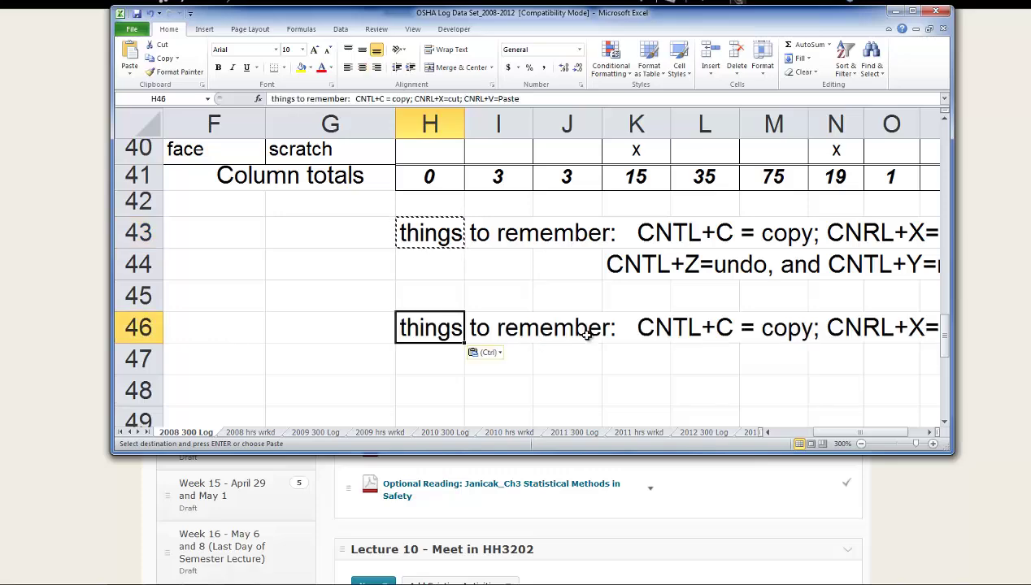
pyautogui.hotkey('ctrl', 'z')
pyautogui.click(652, 326)
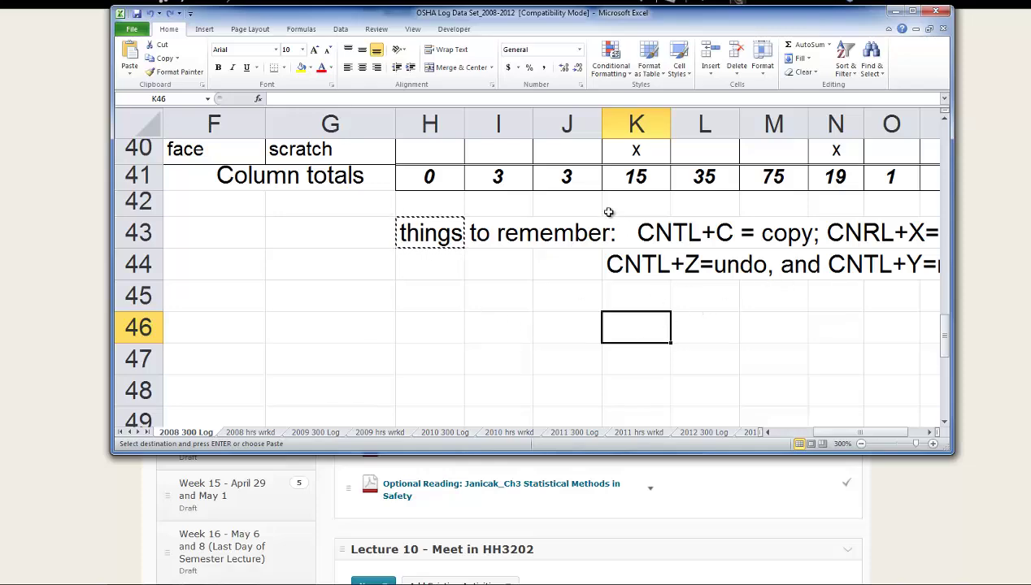
# Step: Maximize the workbook window and briefly highlight the column totals from H through S
pyautogui.scroll(2, 684, 187)
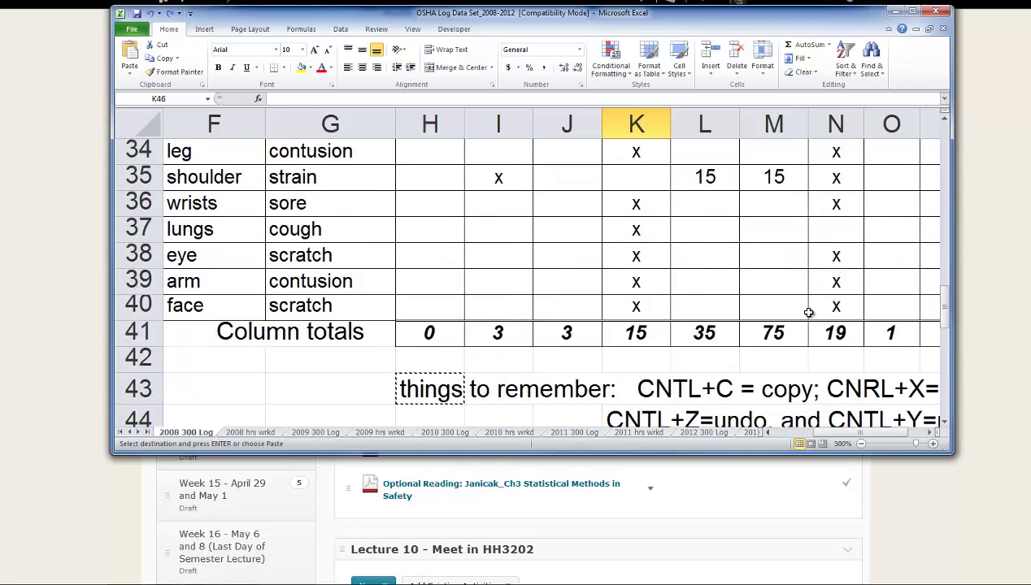
pyautogui.scroll(-2, 728, 317)
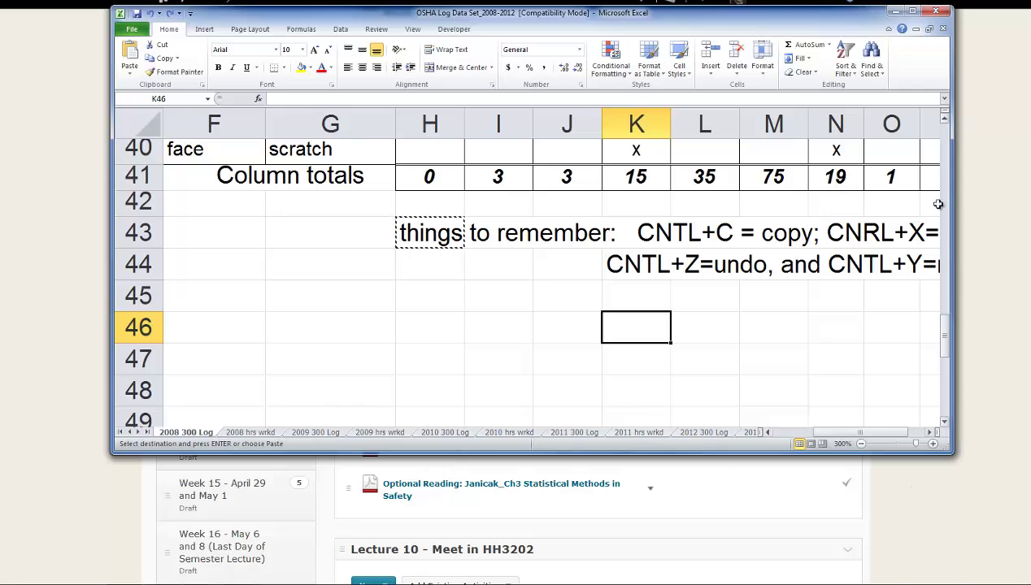
pyautogui.click(912, 11)
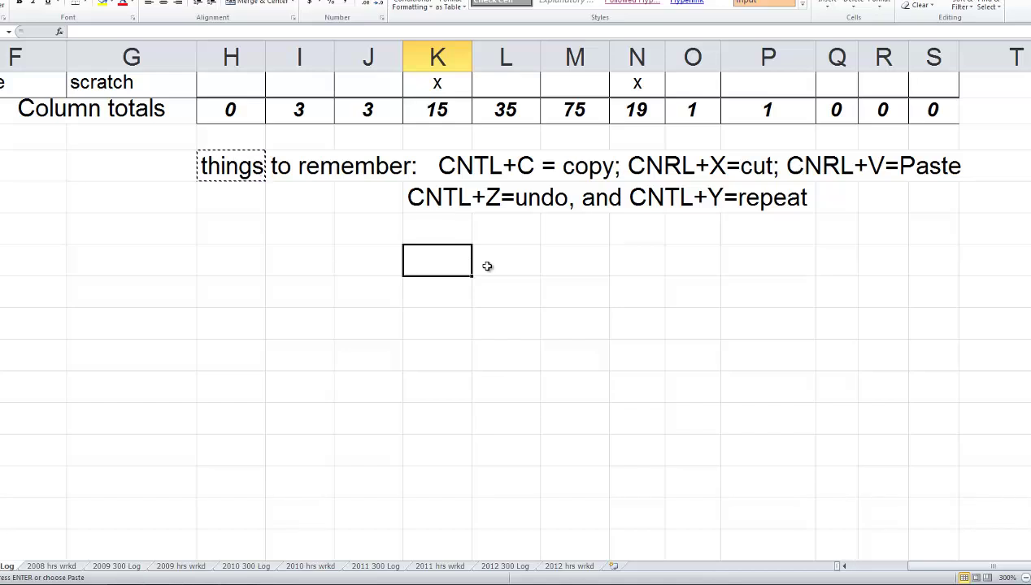
pyautogui.moveTo(230, 110); pyautogui.dragTo(937, 113)
pyautogui.click(687, 322)
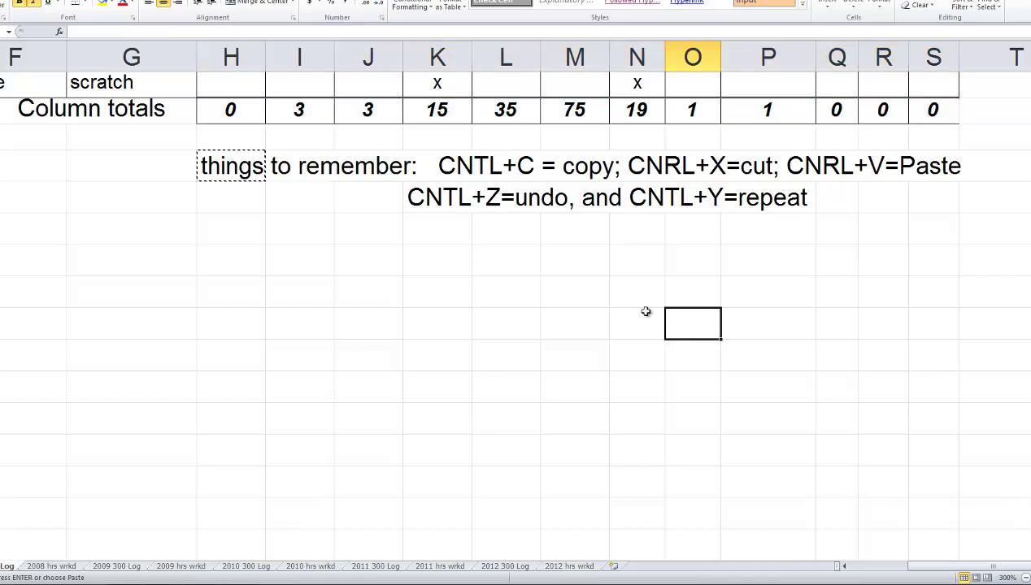
# Step: Enter the note "functions for adding "x" or other symbols =countif(range,criteria)" in cell K46
pyautogui.click(431, 261)
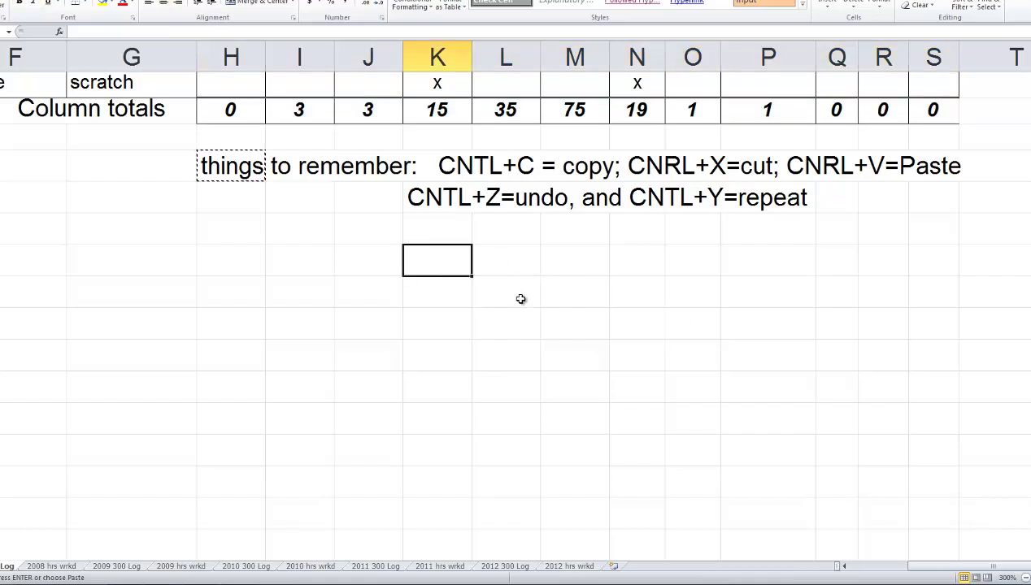
pyautogui.write('functions for ')
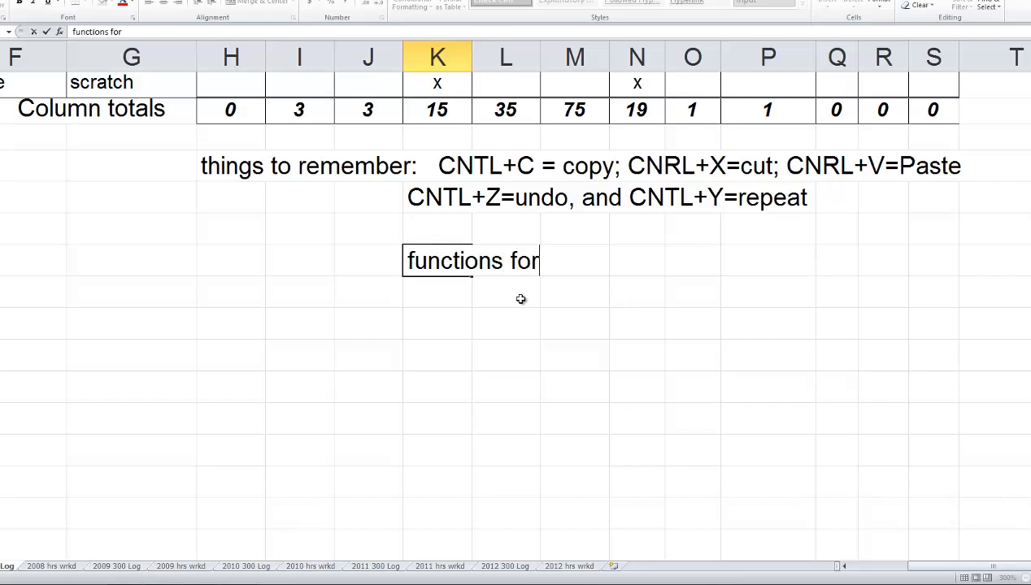
pyautogui.write('adding "x" or othe')
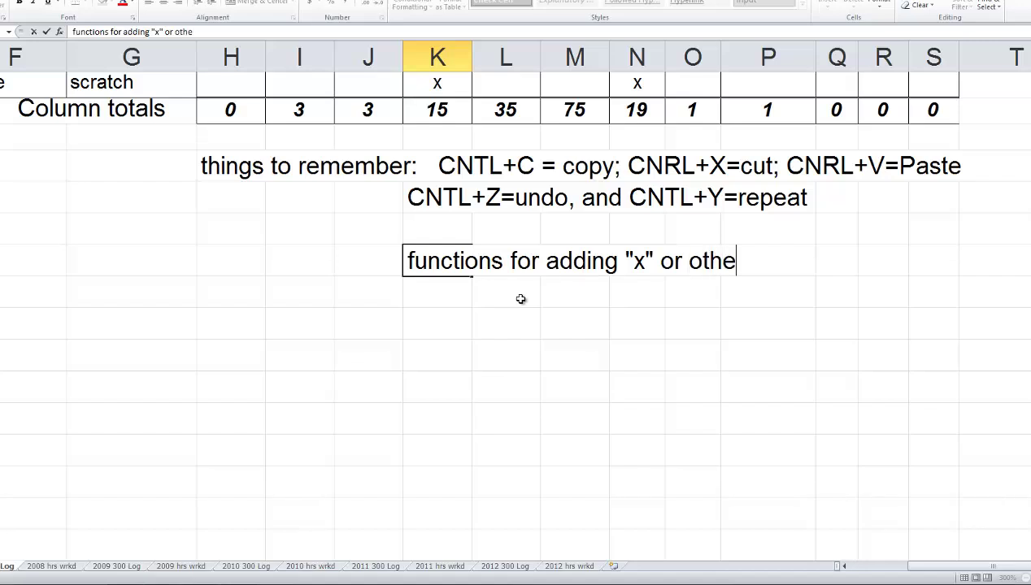
pyautogui.write('r sympb')
pyautogui.press('BackSpace')
pyautogui.press('BackSpace')
pyautogui.write('bo')
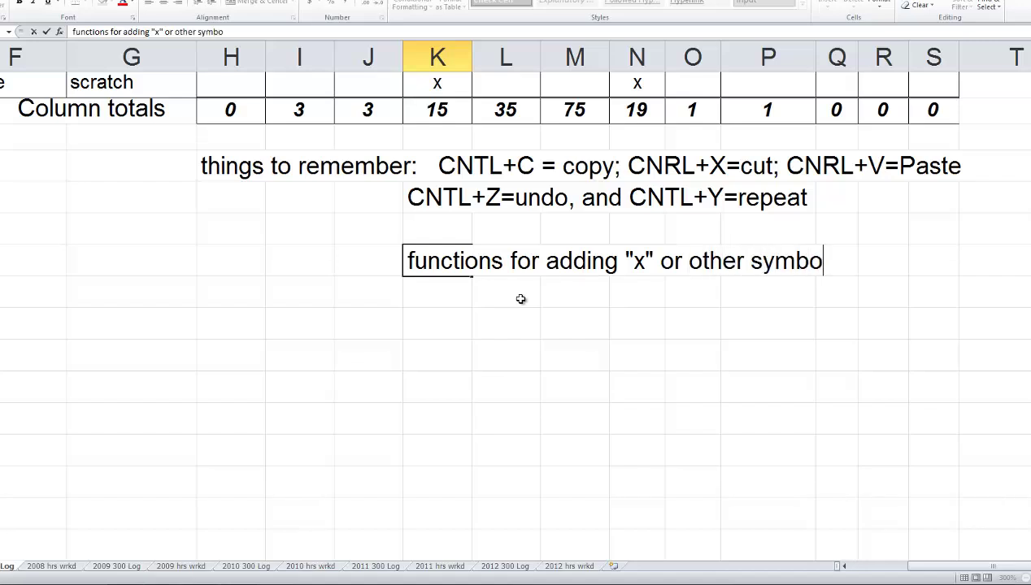
pyautogui.write('ls =countif(range')
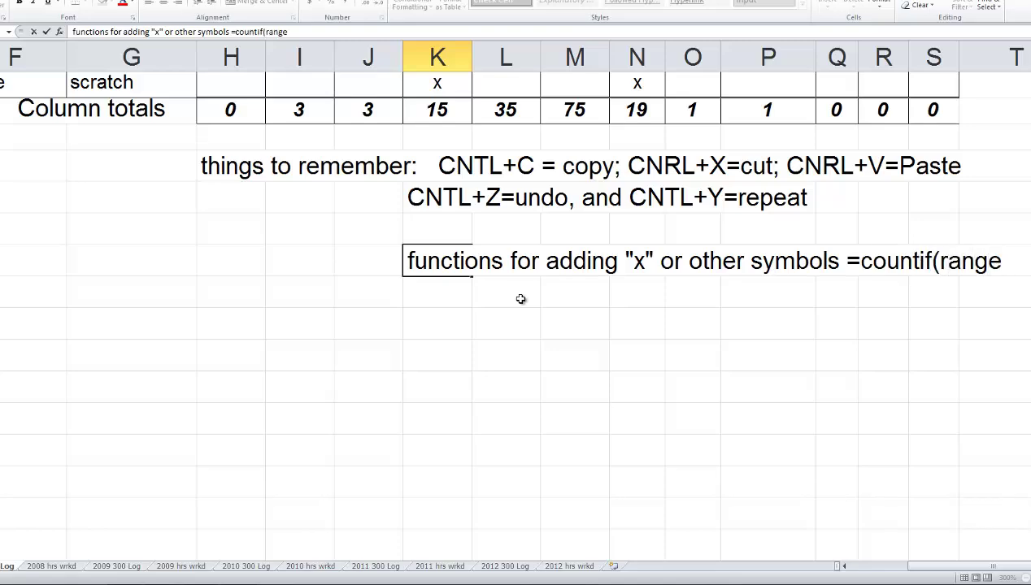
pyautogui.write(',criteria)')
pyautogui.press('Return')
# Step: Add the example line "sample from above =countif(H20:H40,"x")" in column K directly beneath the functions note
pyautogui.write('sampe')
pyautogui.press('BackSpace')
pyautogui.write('le from above')
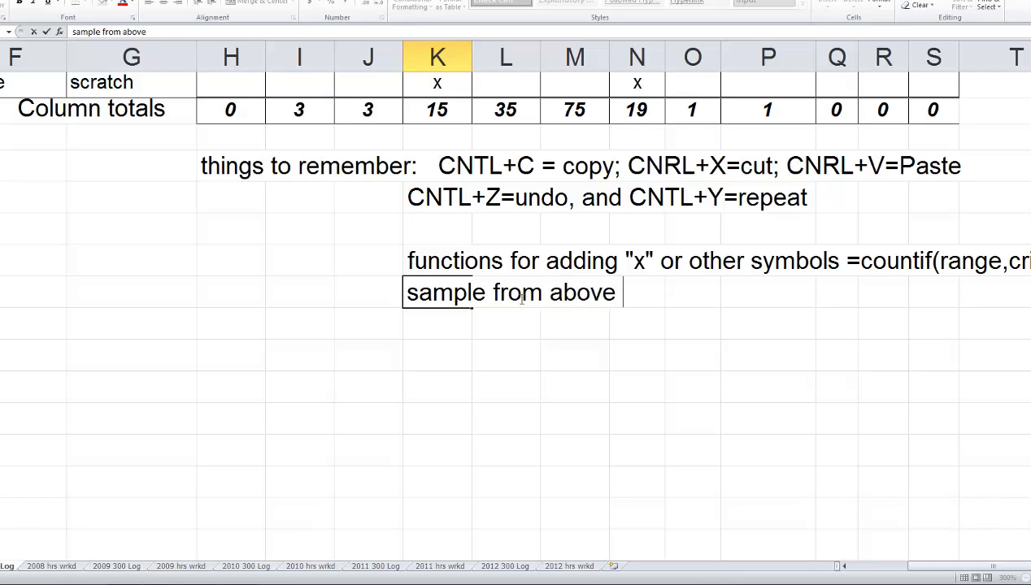
pyautogui.write(' =countif(')
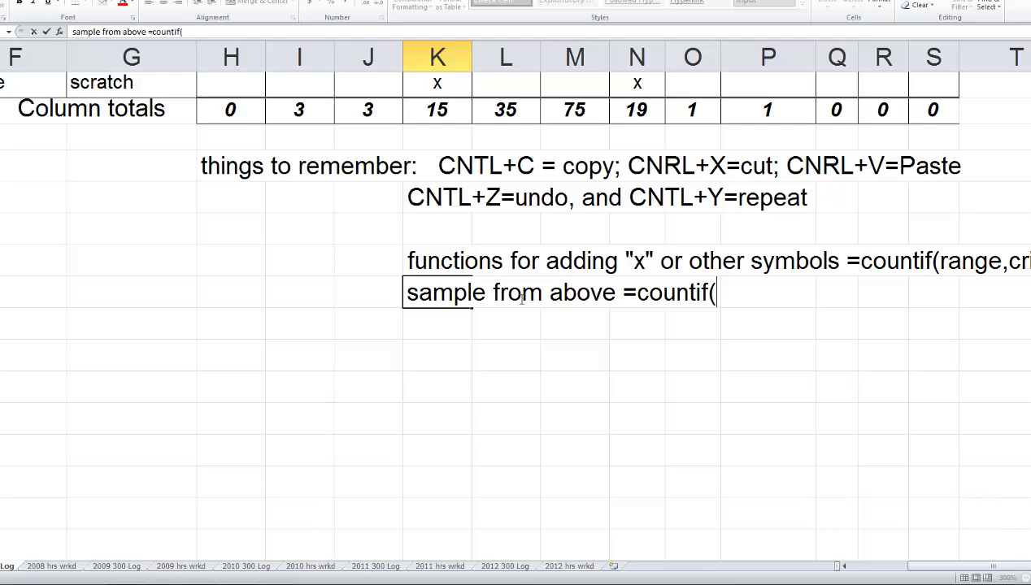
pyautogui.write('H20')
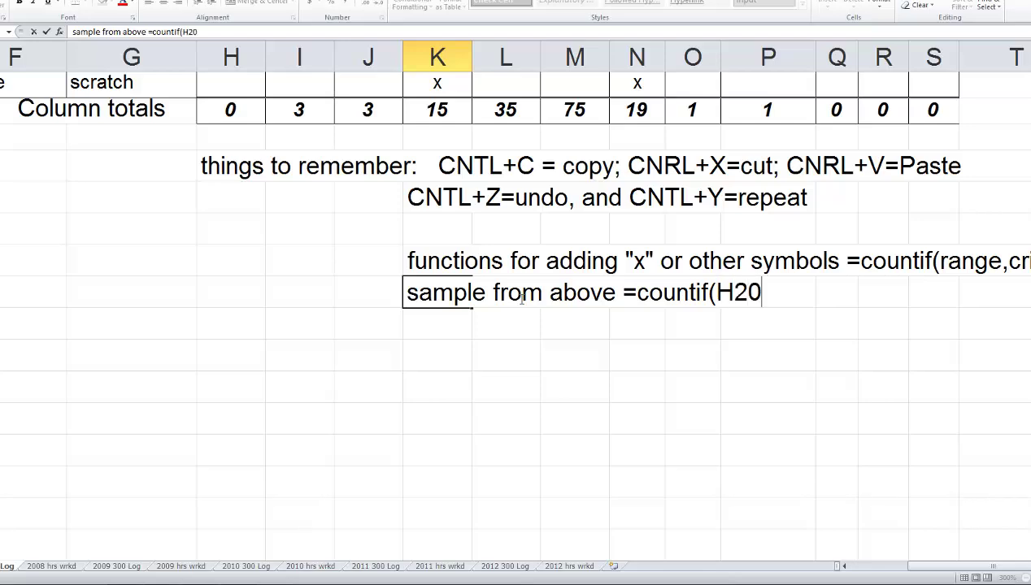
pyautogui.write(':H40,"x"')
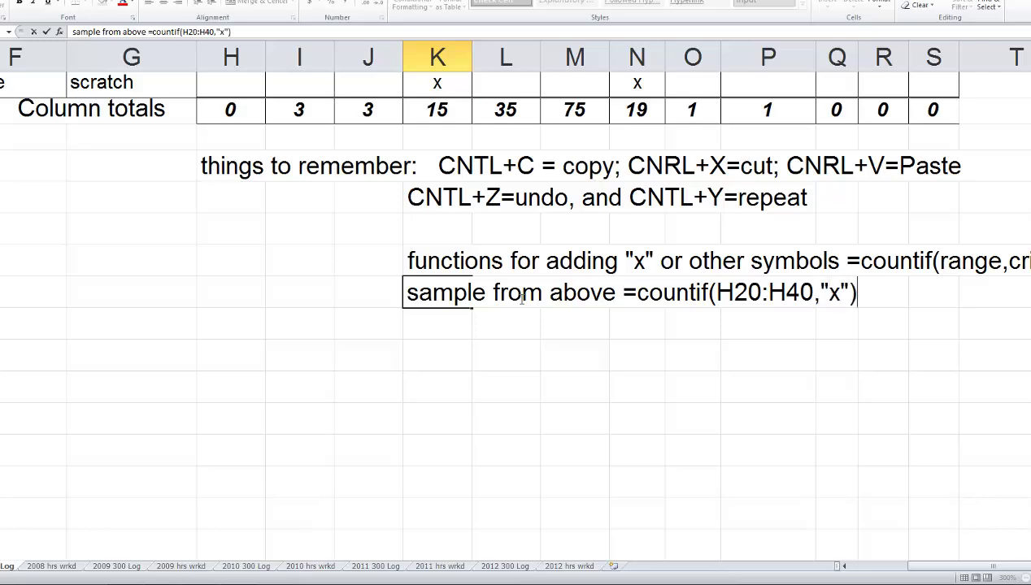
pyautogui.press('Return')
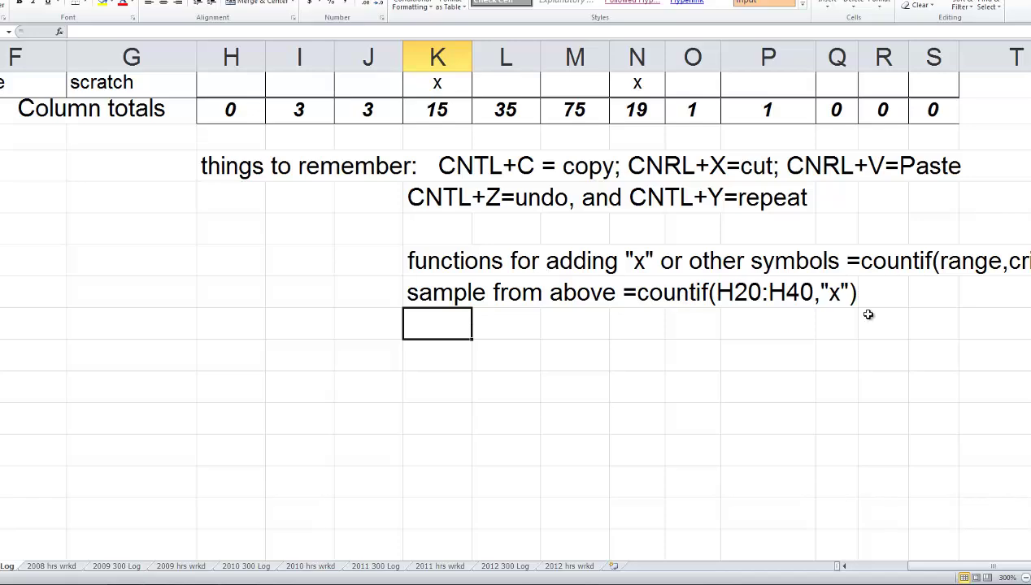
# Step: Try to copy the COUNTIF formula text from column H's total into cell P48
pyautogui.click(232, 110)
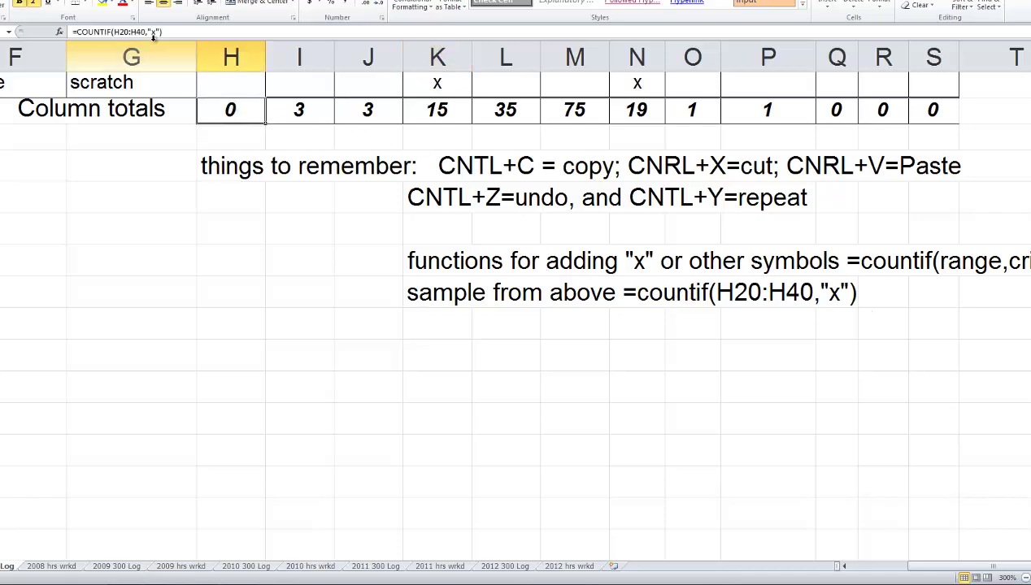
pyautogui.moveTo(175, 33); pyautogui.dragTo(77, 32)
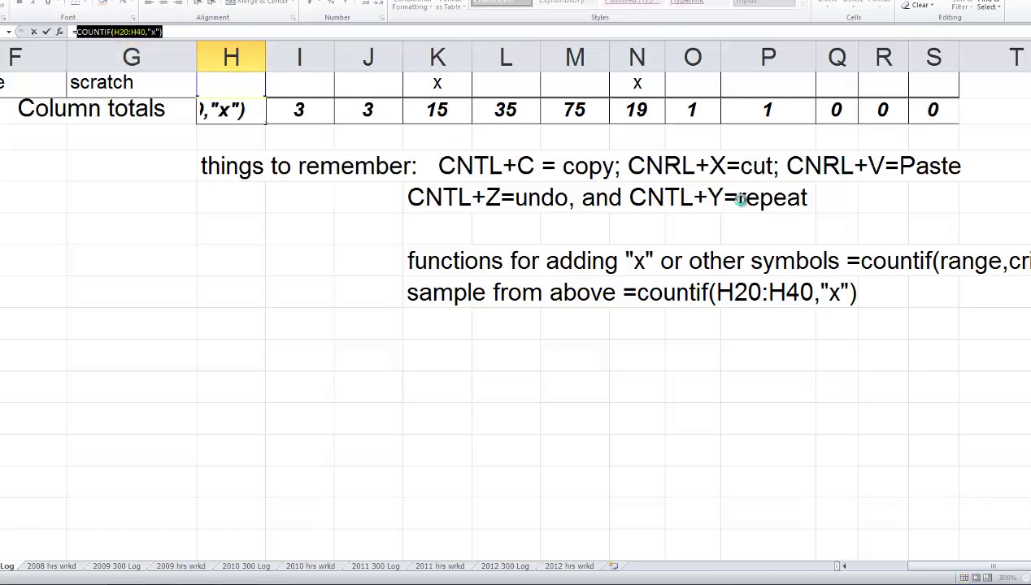
pyautogui.click(774, 331)
pyautogui.hotkey('ctrl', 'v')
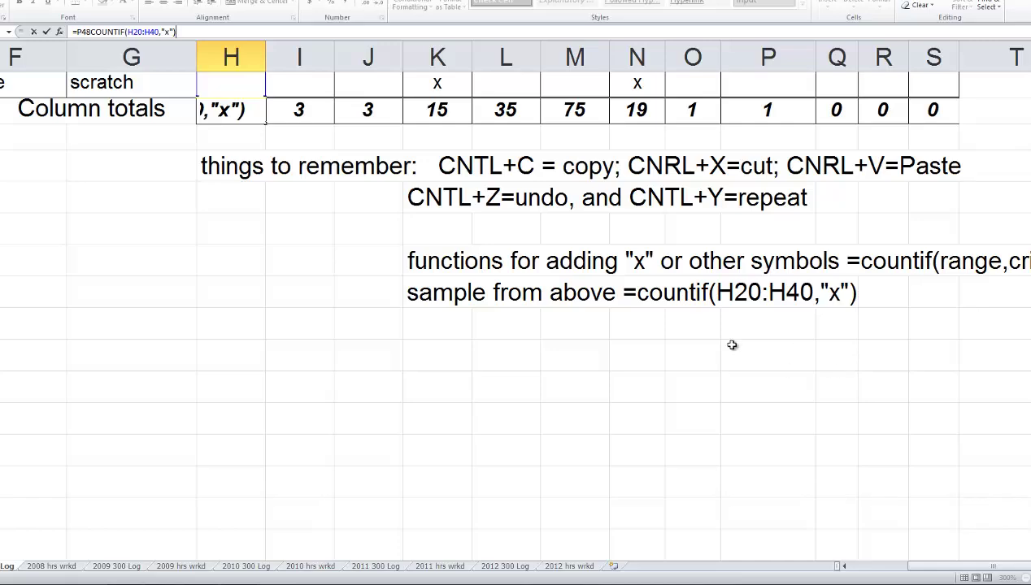
pyautogui.click(787, 365)
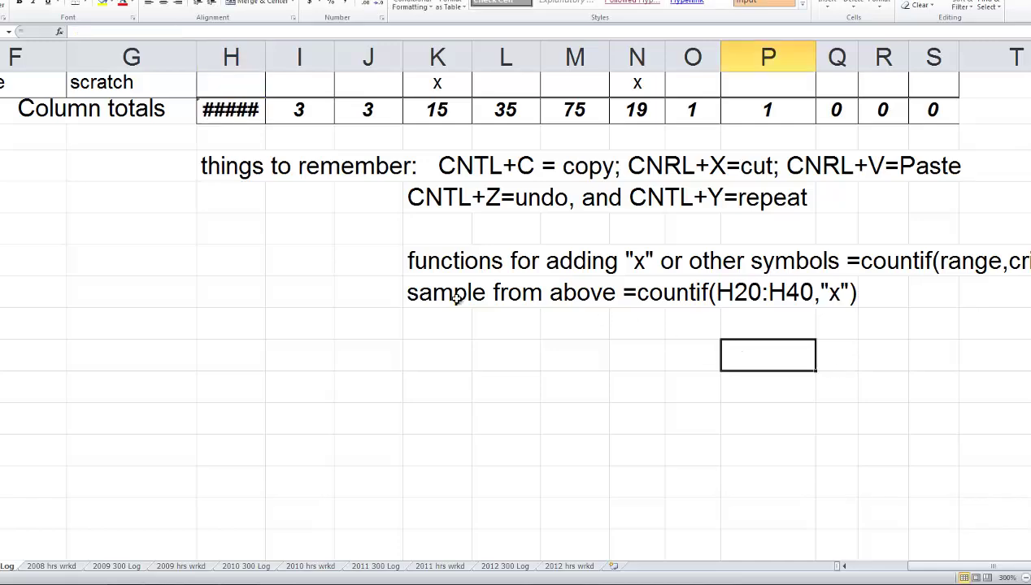
# Step: Remove the stray P48 reference from column H's total so its formula is =COUNTIF(H20:H40,"x")
pyautogui.click(232, 111)
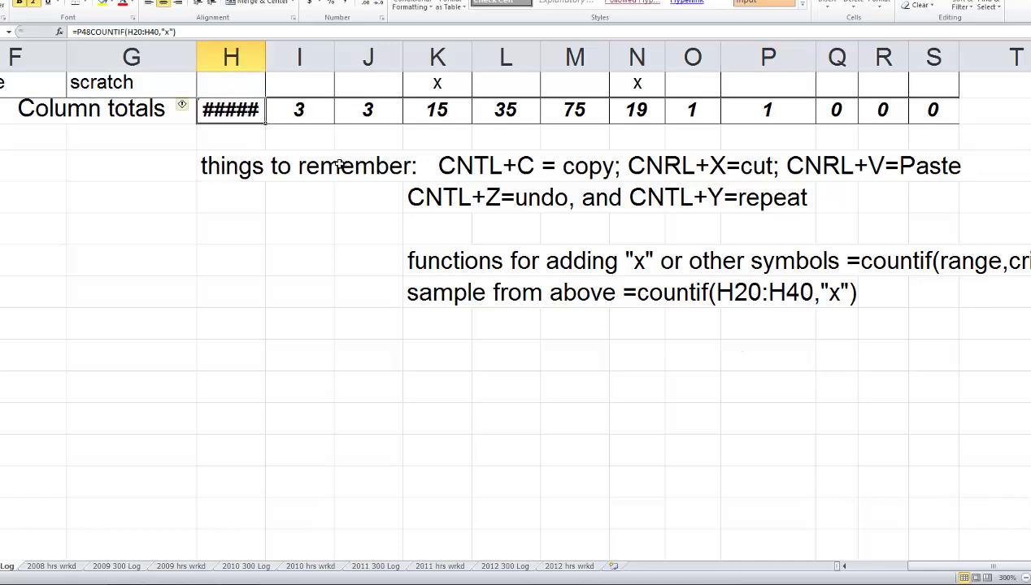
pyautogui.click(88, 31)
pyautogui.press('BackSpace')
pyautogui.press('BackSpace')
pyautogui.press('BackSpace')
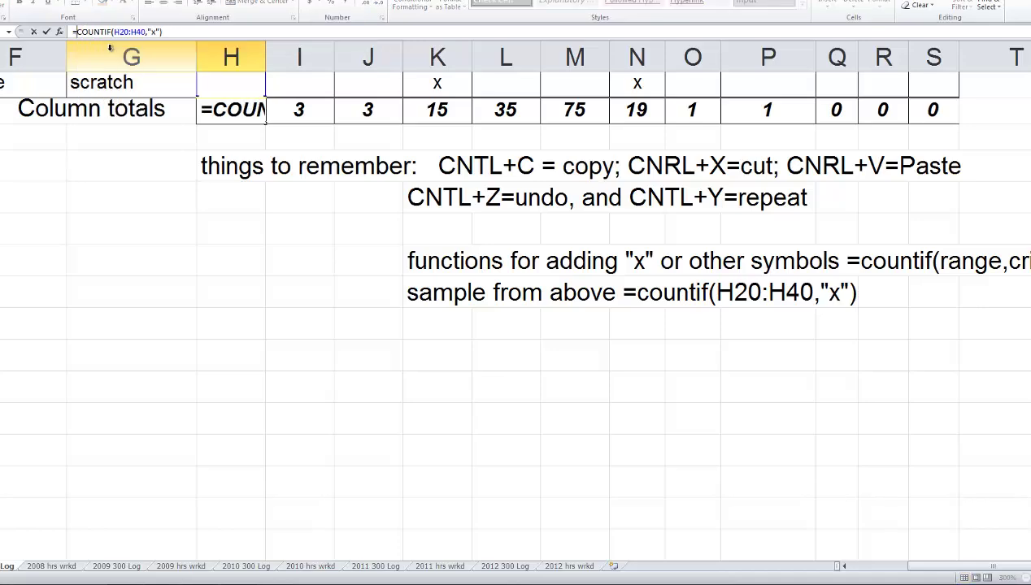
pyautogui.press('Return')
pyautogui.click(180, 194)
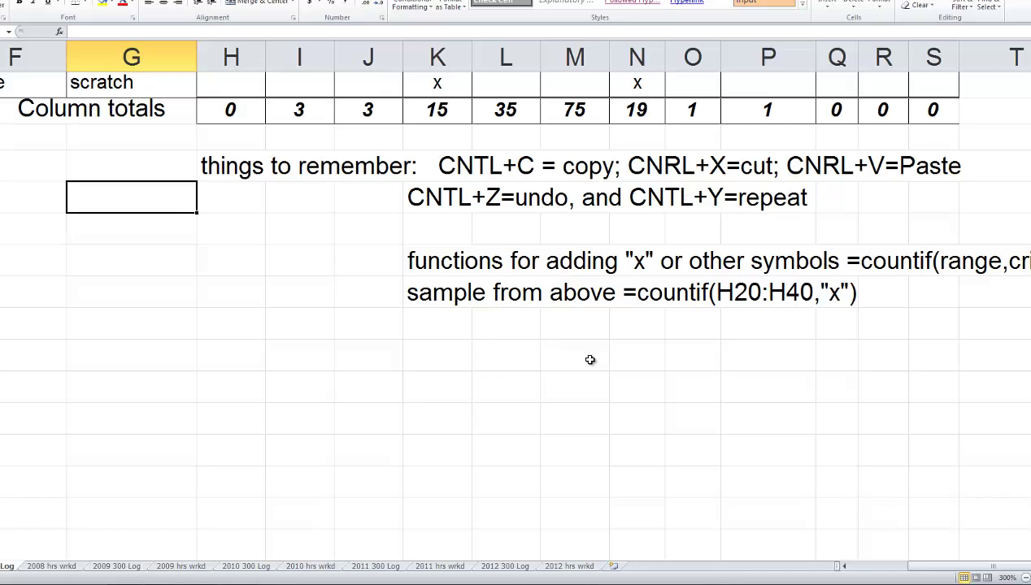
# Step: Enter the label "Number of total cases" in cell K49, below the function notes
pyautogui.click(460, 350)
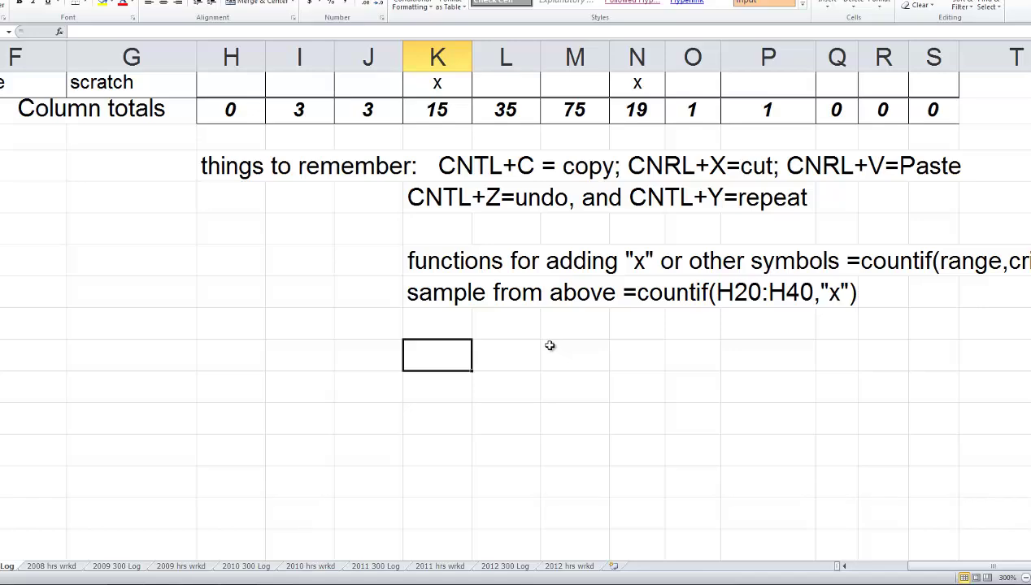
pyautogui.write('NUmbe')
pyautogui.press('BackSpace')
pyautogui.press('BackSpace')
pyautogui.press('BackSpace')
pyautogui.press('BackSpace')
pyautogui.write('umber of ')
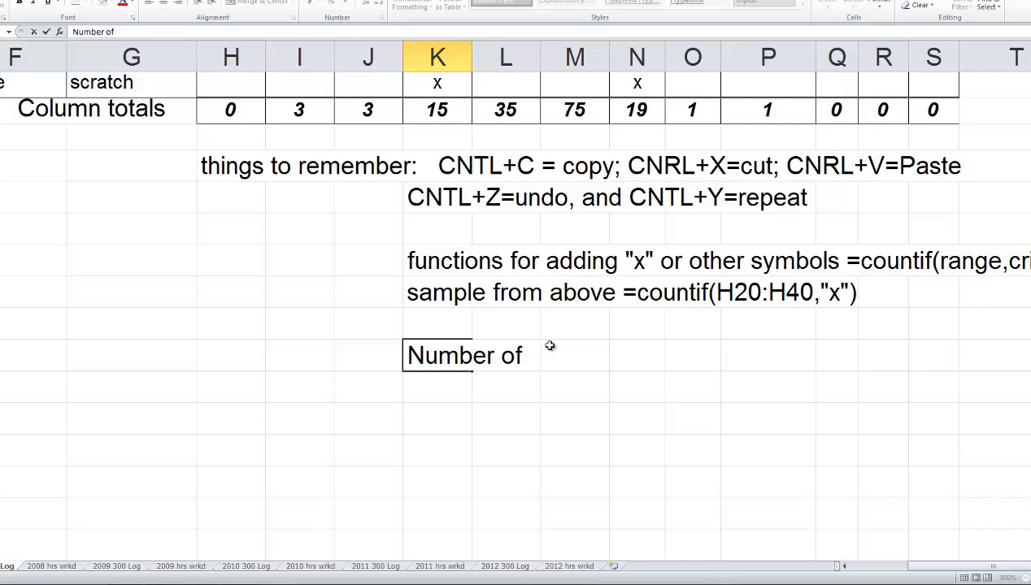
pyautogui.write('total cases')
# Step: Add the formula =sum(H41:K41) in O49 to sum the death, days away, transfer and other recordable totals
pyautogui.press('Tab')
pyautogui.press('Tab')
pyautogui.press('Tab')
pyautogui.press('Tab')
pyautogui.write('=')
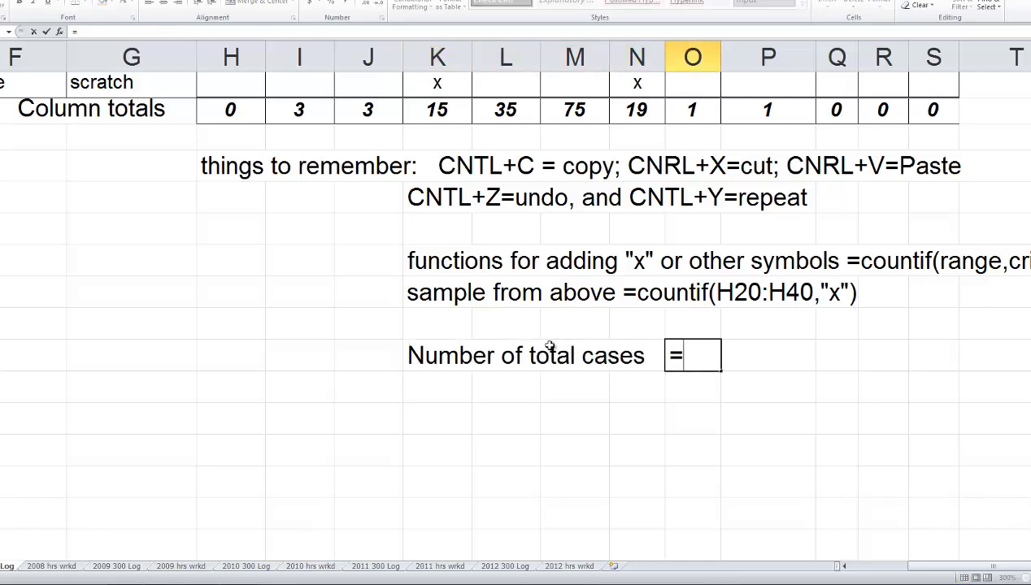
pyautogui.write('sum(')
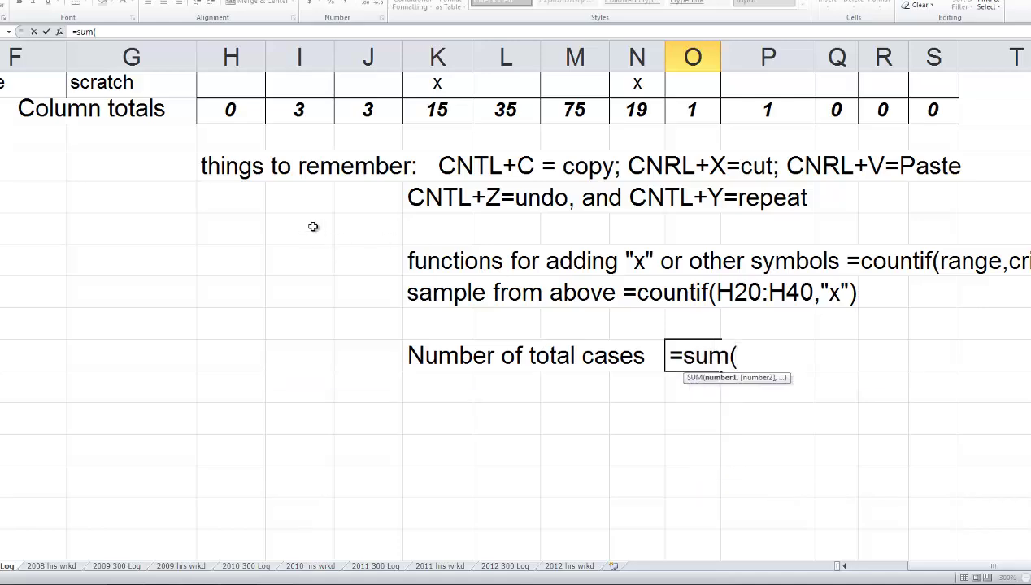
pyautogui.moveTo(249, 114); pyautogui.dragTo(417, 108)
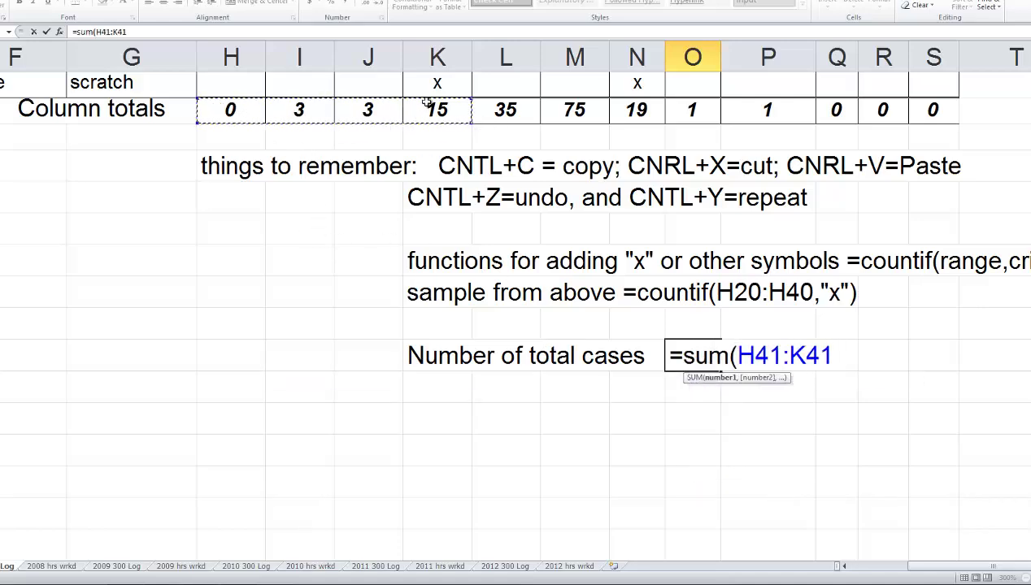
pyautogui.scroll(9, 437, 112)
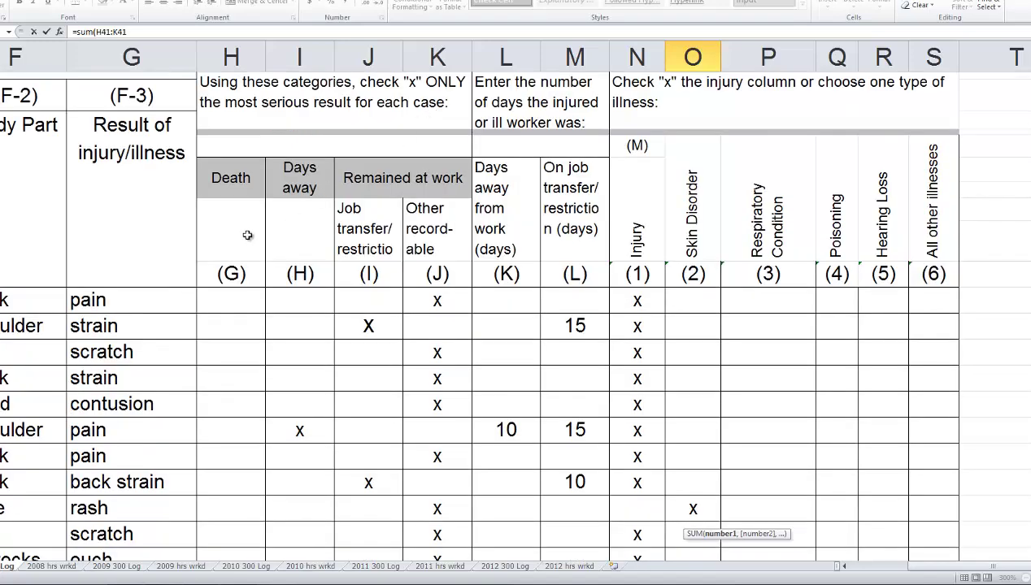
pyautogui.scroll(-10, 382, 240)
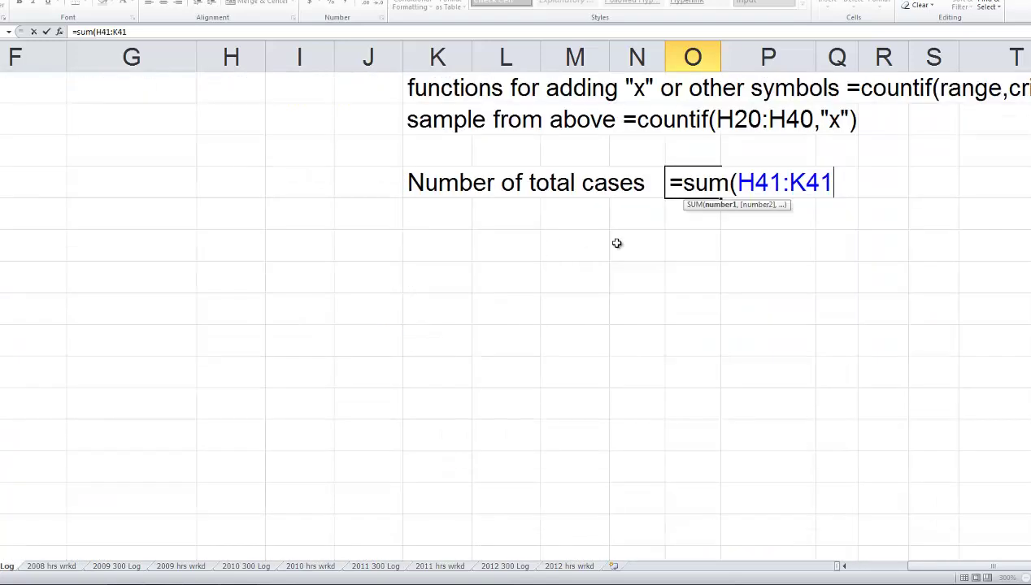
pyautogui.write(')')
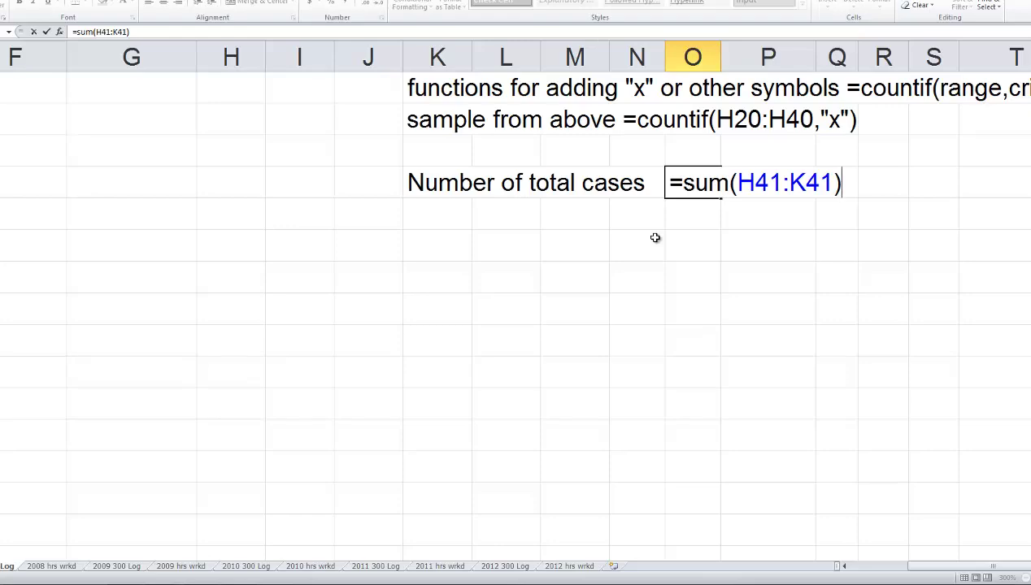
pyautogui.press('Return')
# Step: Calculate the same case total in P49 by adding the individual cells with =H41+I41+J41+K41
pyautogui.scroll(2, 627, 263)
pyautogui.click(750, 358)
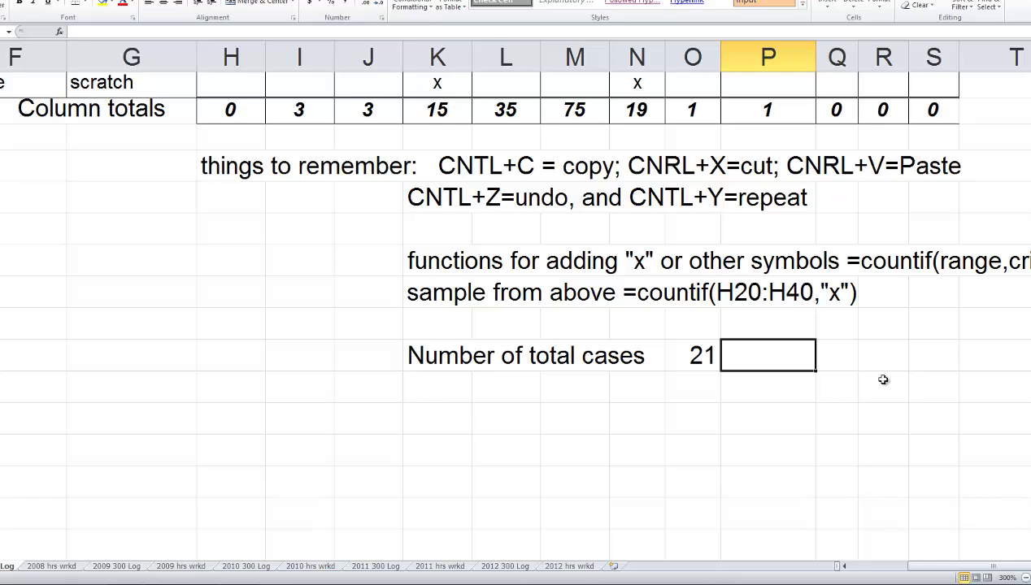
pyautogui.write('=')
pyautogui.click(230, 110)
pyautogui.write('+')
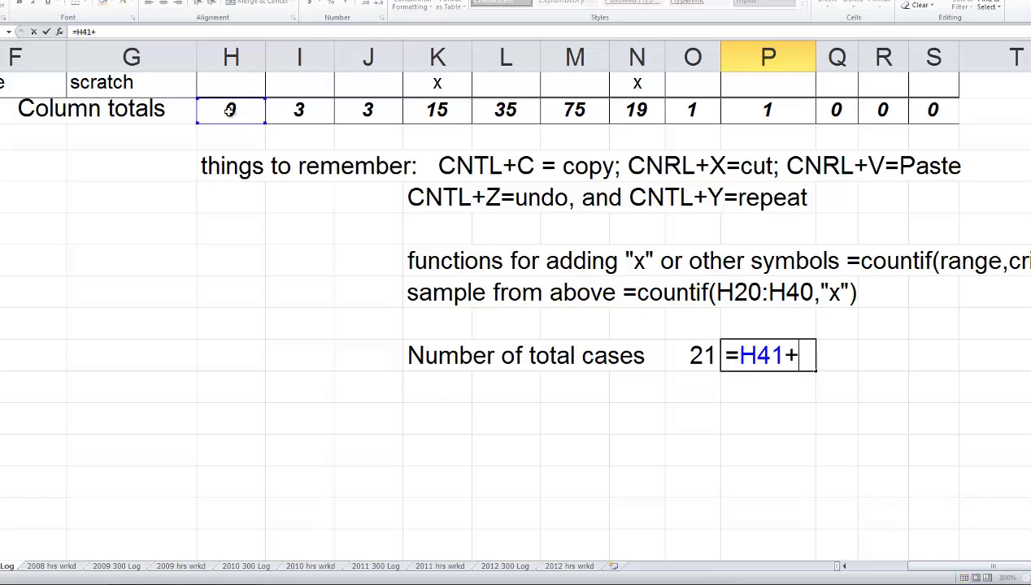
pyautogui.click(299, 111)
pyautogui.write('+')
pyautogui.click(368, 111)
pyautogui.write('+')
pyautogui.click(438, 111)
pyautogui.press('Return')
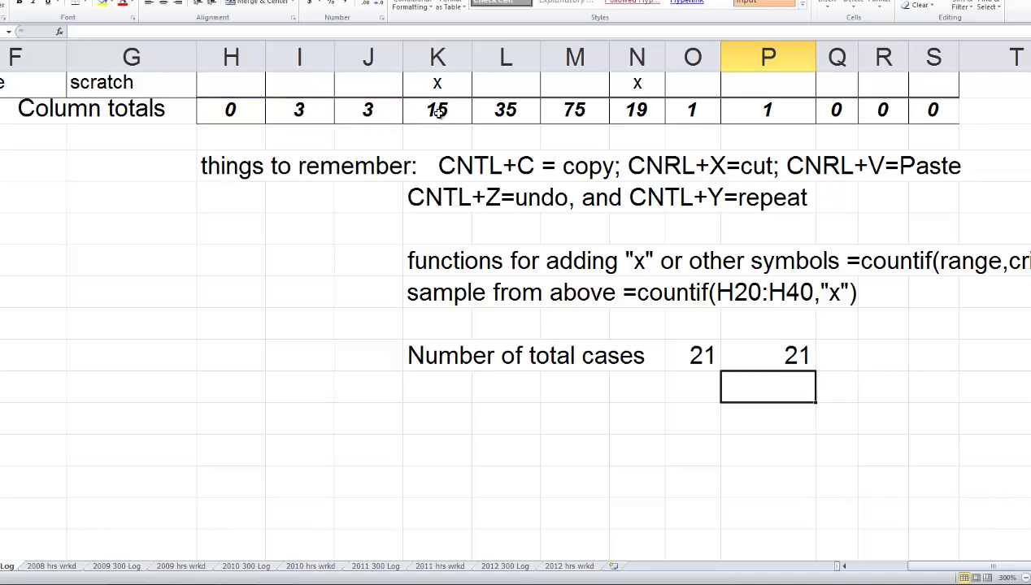
# Step: Shrink the workbook to a floating window and examine the case numbers in column A down to row 40
pyautogui.moveTo(928, 565); pyautogui.dragTo(761, 579)
pyautogui.scroll(12, 202, 336)
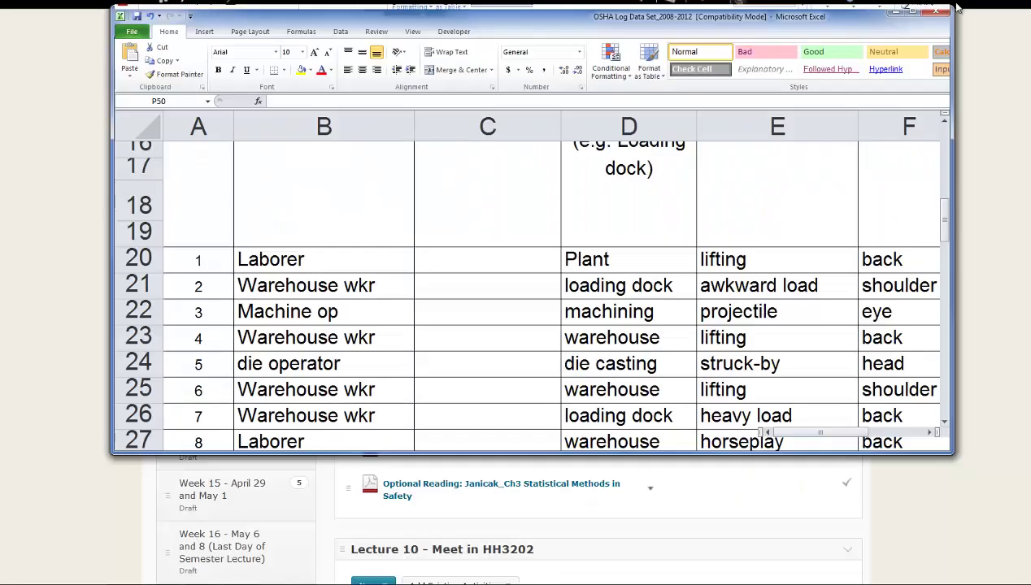
pyautogui.moveTo(994, 502); pyautogui.dragTo(1023, 528)
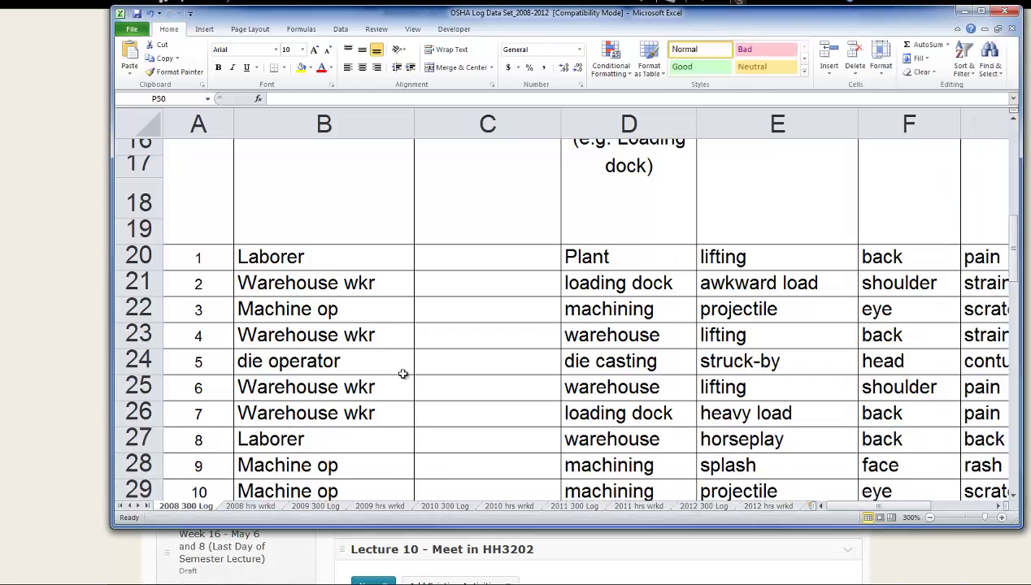
pyautogui.scroll(-1, 198, 243)
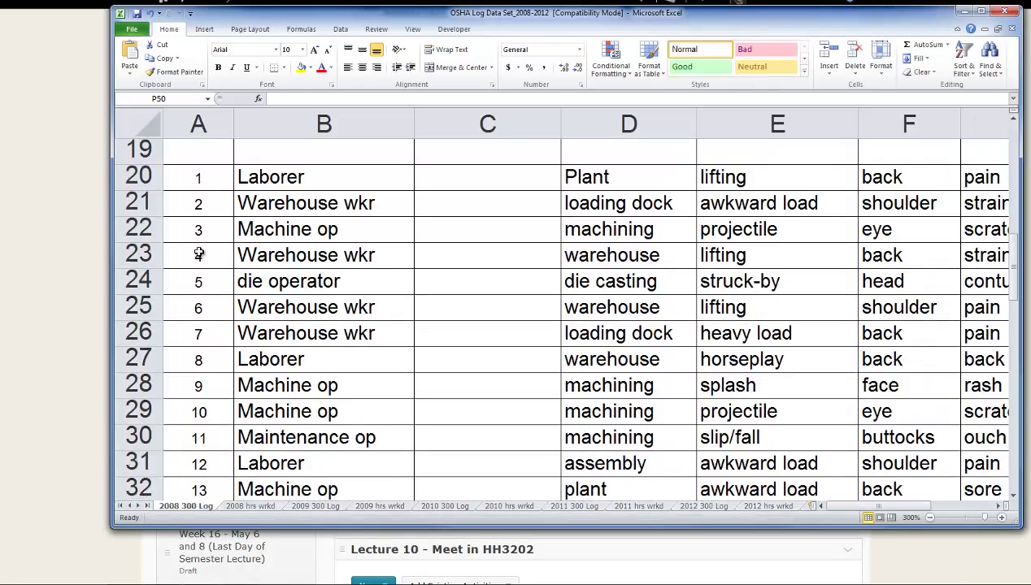
pyautogui.scroll(-6, 198, 254)
pyautogui.scroll(2, 208, 363)
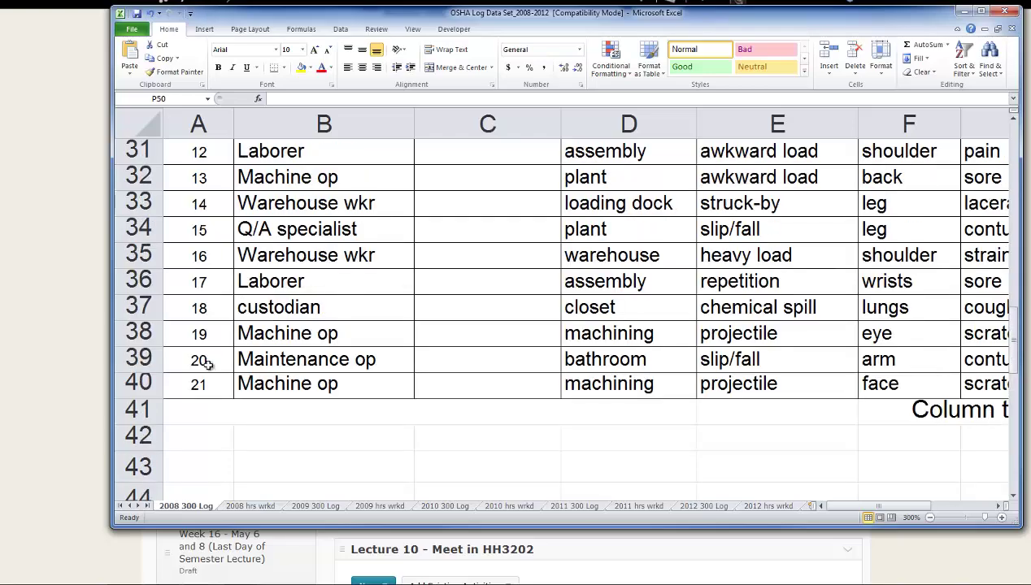
# Step: Clear the case numbers from cells A20:A40
pyautogui.moveTo(201, 382); pyautogui.dragTo(202, 215)
pyautogui.rightClick(203, 216)
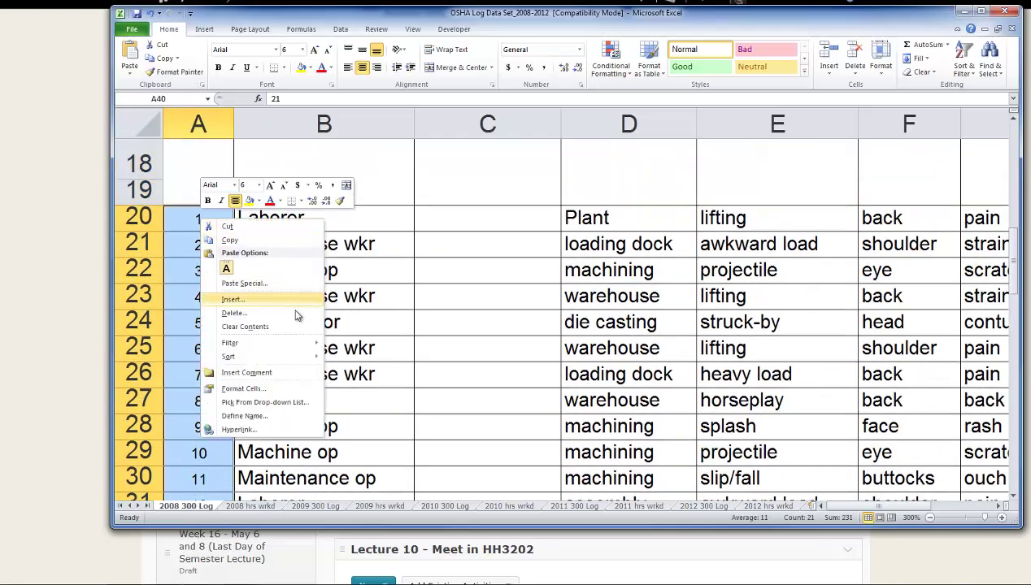
pyautogui.click(246, 327)
pyautogui.scroll(-5, 195, 285)
pyautogui.click(195, 285)
# Step: Enter 1, 2 and 3 in A20:A22 and fill the number series down column A to row 40
pyautogui.scroll(8, 195, 283)
pyautogui.click(207, 367)
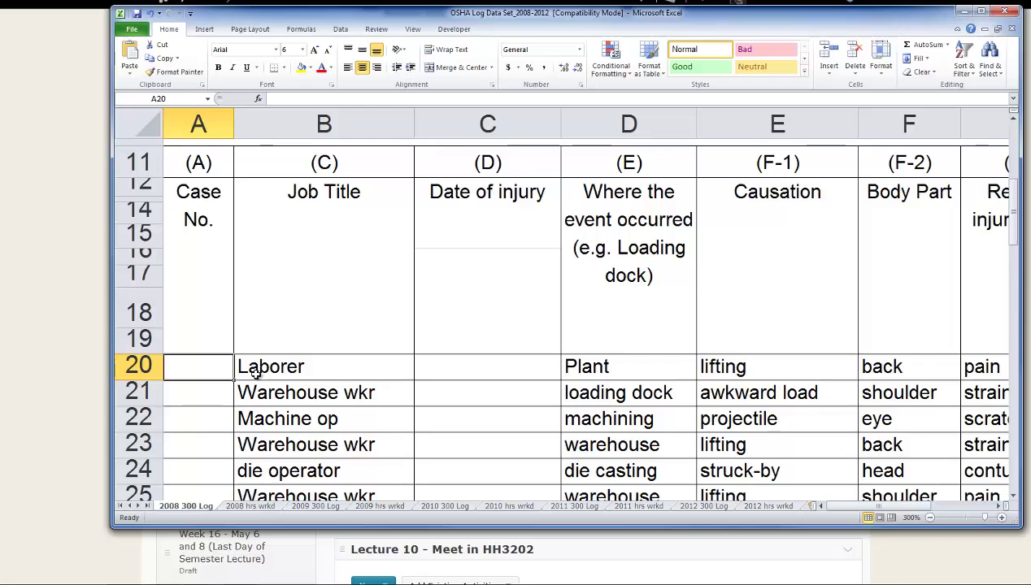
pyautogui.write('1')
pyautogui.press('Return')
pyautogui.write('2')
pyautogui.press('Return')
pyautogui.write('3')
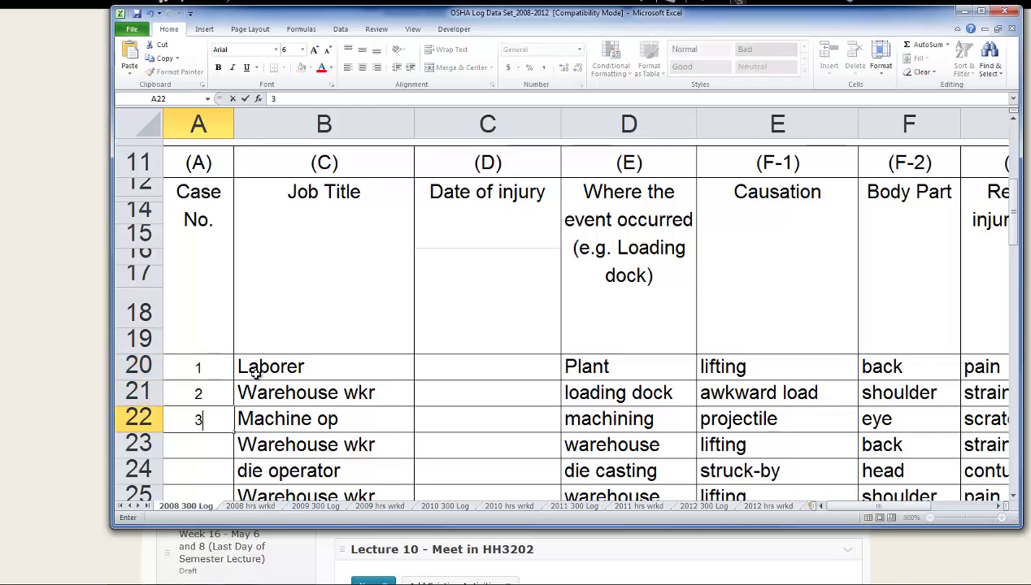
pyautogui.press('Return')
pyautogui.scroll(-3, 252, 366)
pyautogui.moveTo(198, 175); pyautogui.dragTo(234, 405)
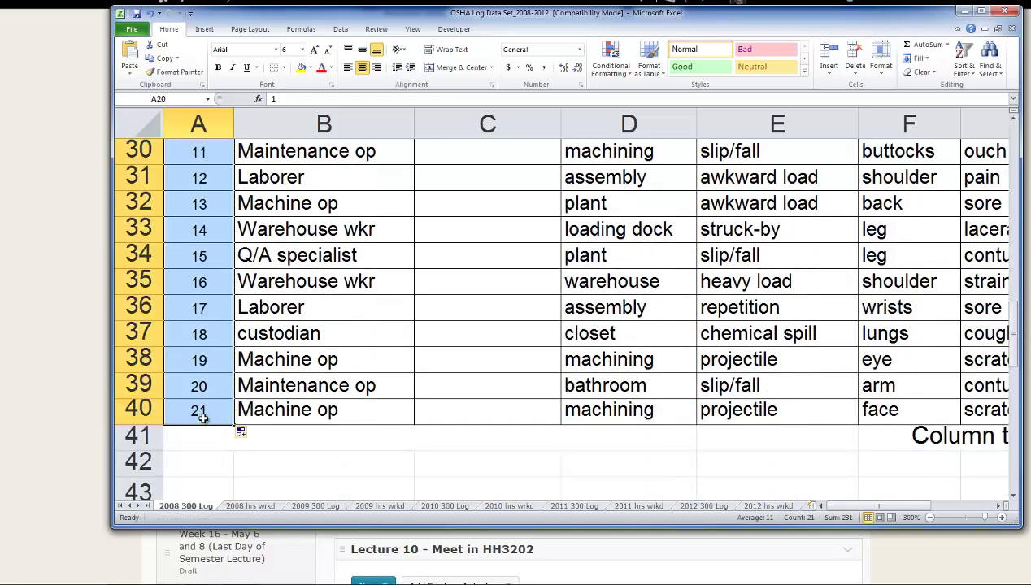
pyautogui.click(268, 460)
# Step: Compare the total cases results in row 49 with the formulas behind the column totals in H41 through K41
pyautogui.scroll(-1, 517, 366)
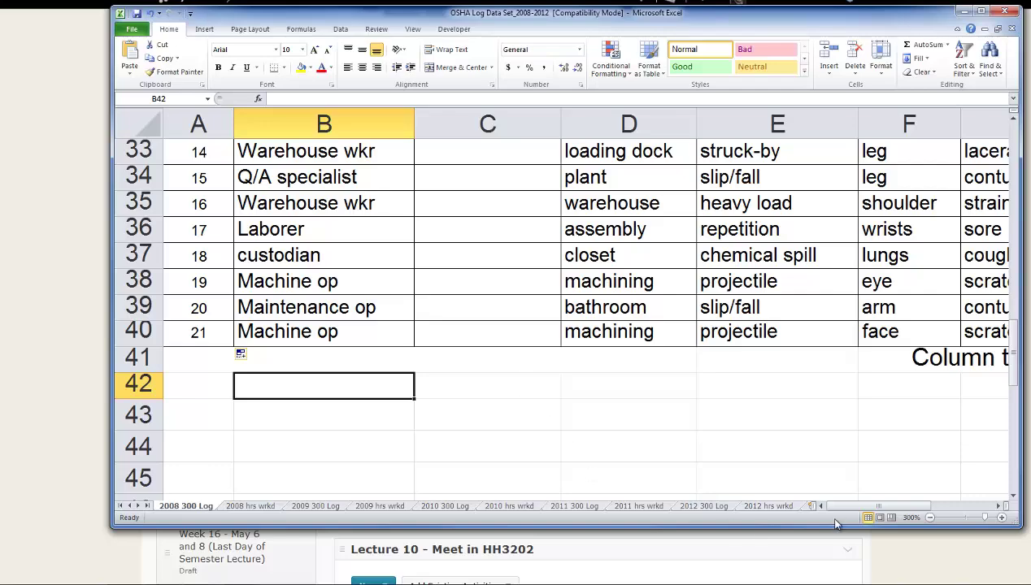
pyautogui.hscroll(6, 898, 501)
pyautogui.scroll(-3, 639, 372)
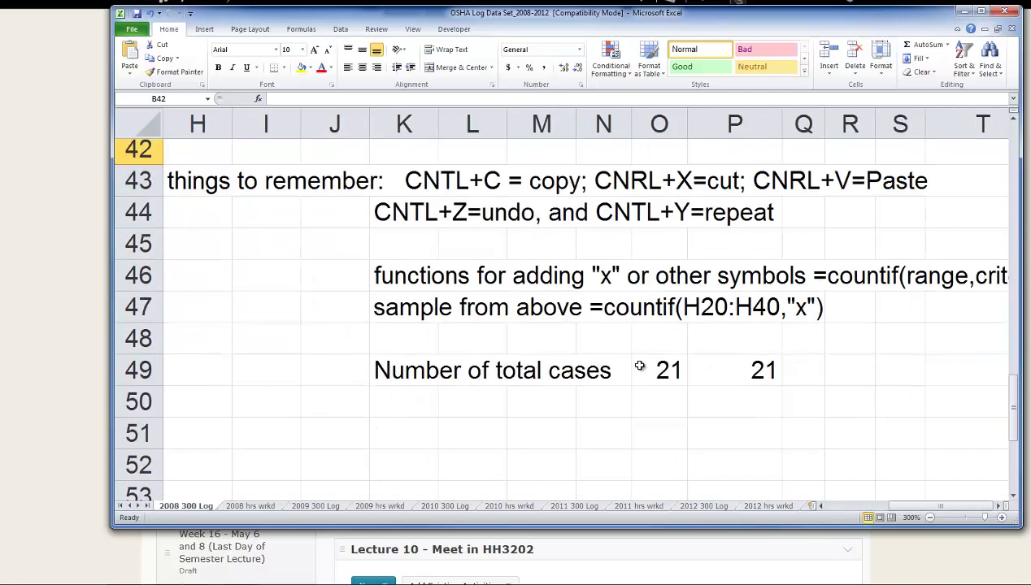
pyautogui.scroll(1, 566, 309)
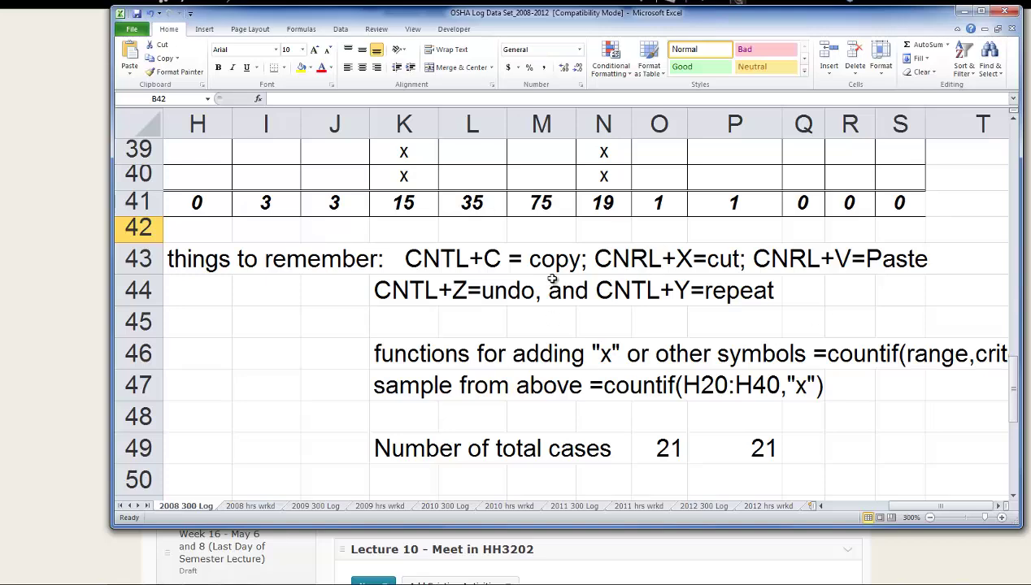
pyautogui.click(216, 208)
pyautogui.click(273, 208)
pyautogui.click(327, 209)
pyautogui.click(413, 204)
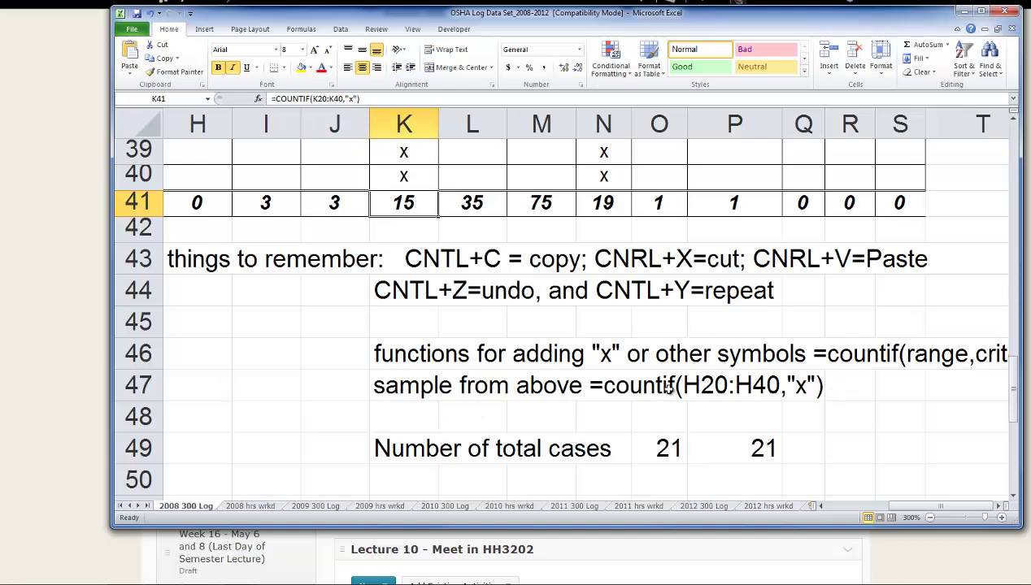
pyautogui.moveTo(911, 508)
pyautogui.mouseDown()
pyautogui.moveTo(900, 508)
pyautogui.moveTo(910, 508)
pyautogui.mouseUp()
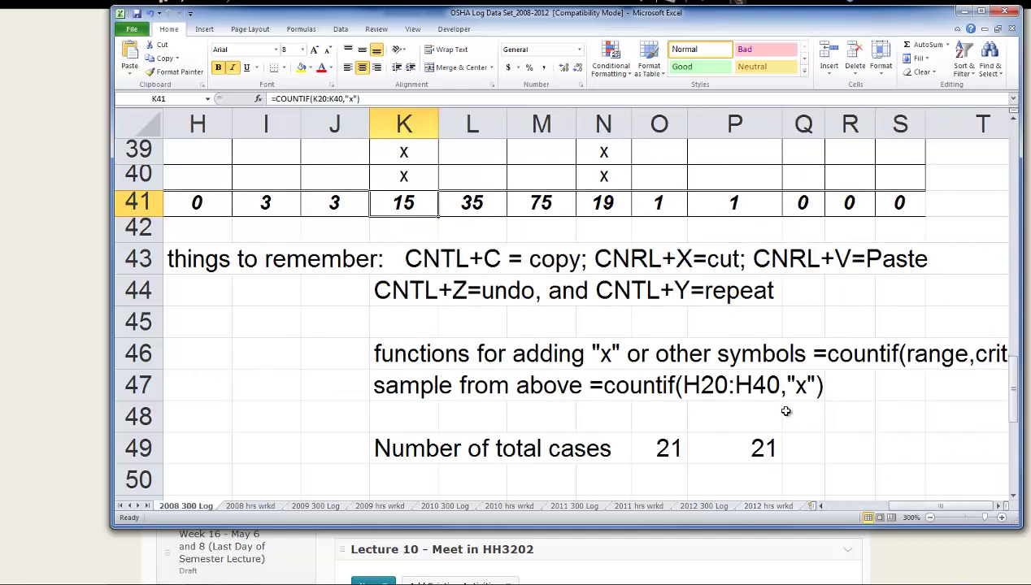